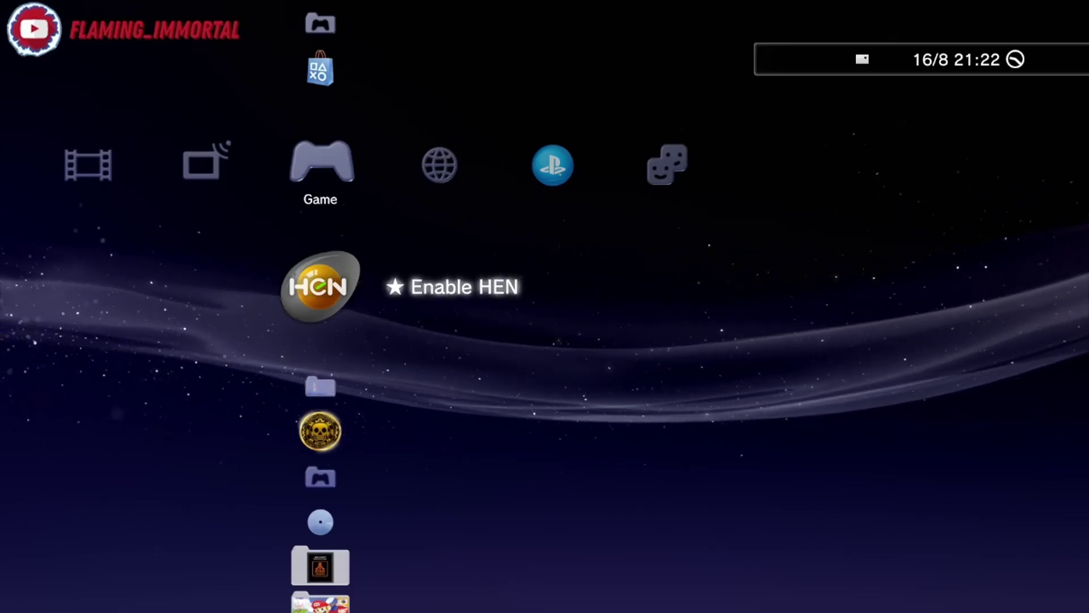
- Browse the homebrew apps in the Game and Network categories, including THE SOLID GOLD STORE
key(Down)
key(Down)
key(Down)
key(Up)
key(Up)
key(Up)
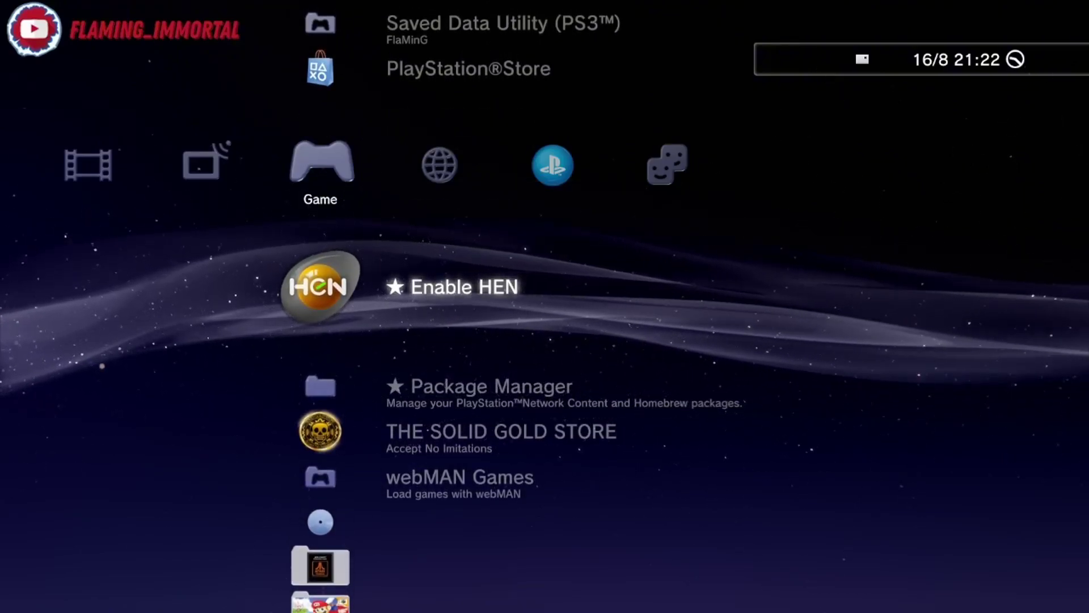
key(Down)
key(Down)
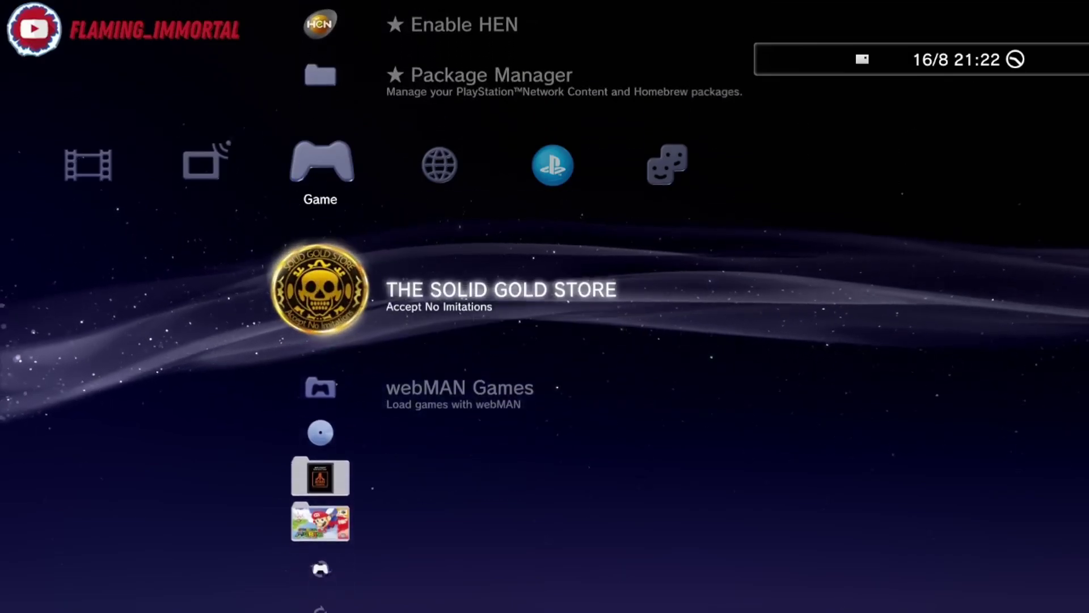
key(Right)
key(Right)
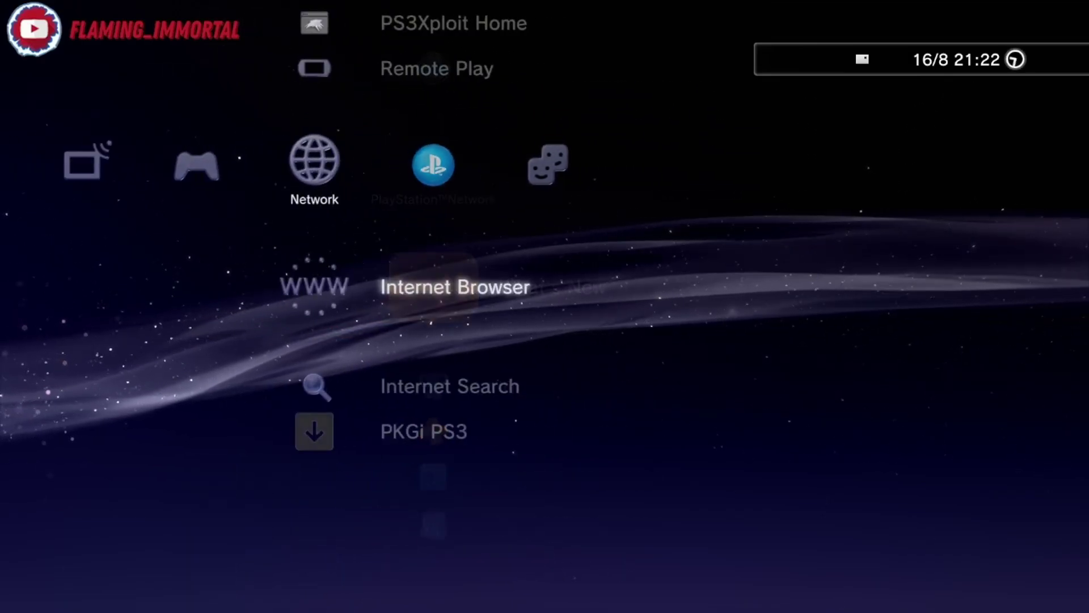
key(Down)
key(Down)
key(Up)
key(Up)
key(Up)
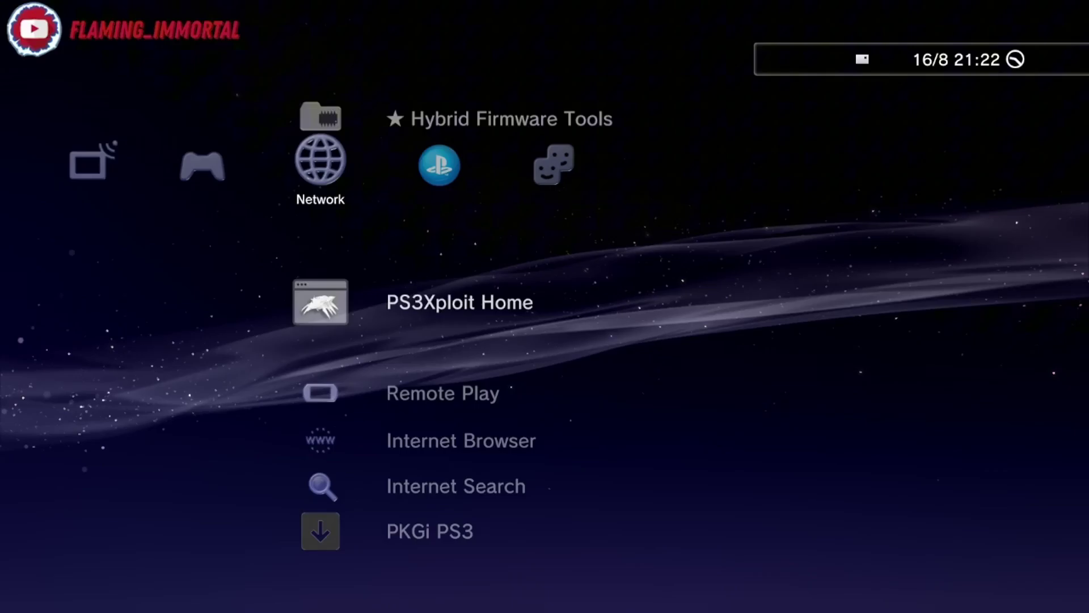
key(Left)
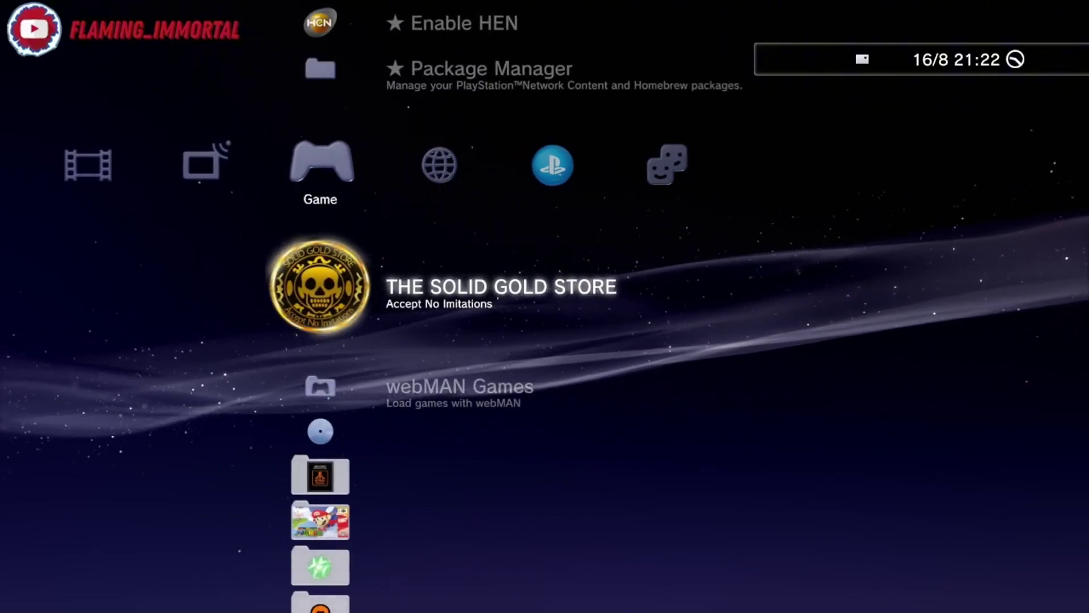
- Resync the system clock with Set via Internet in Date and Time Settings
key(Left)
key(Left)
key(Left)
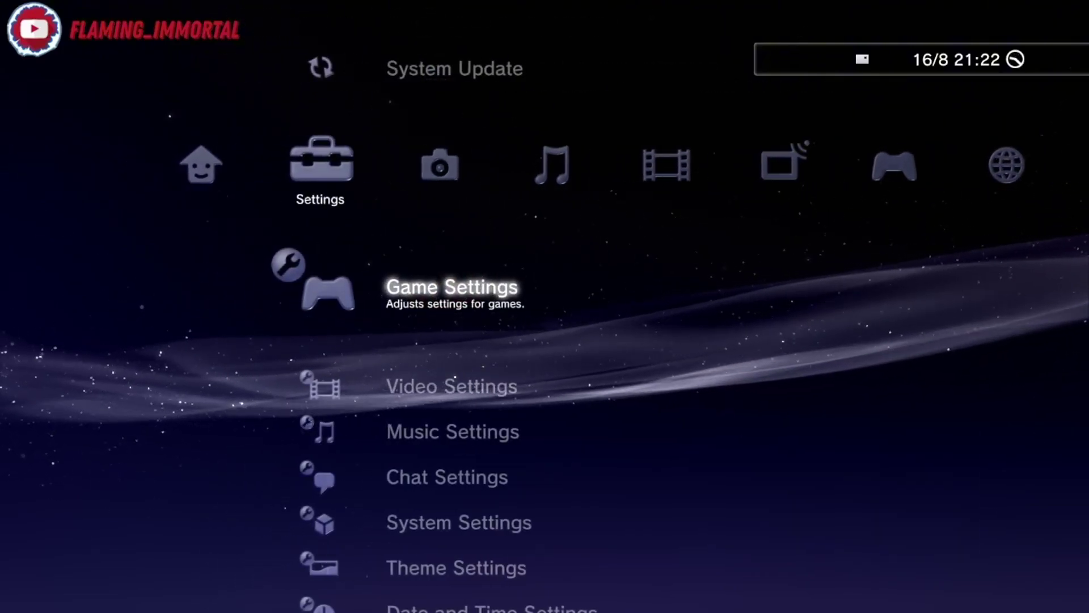
key(Up)
key(Down)
key(Down)
key(Down)
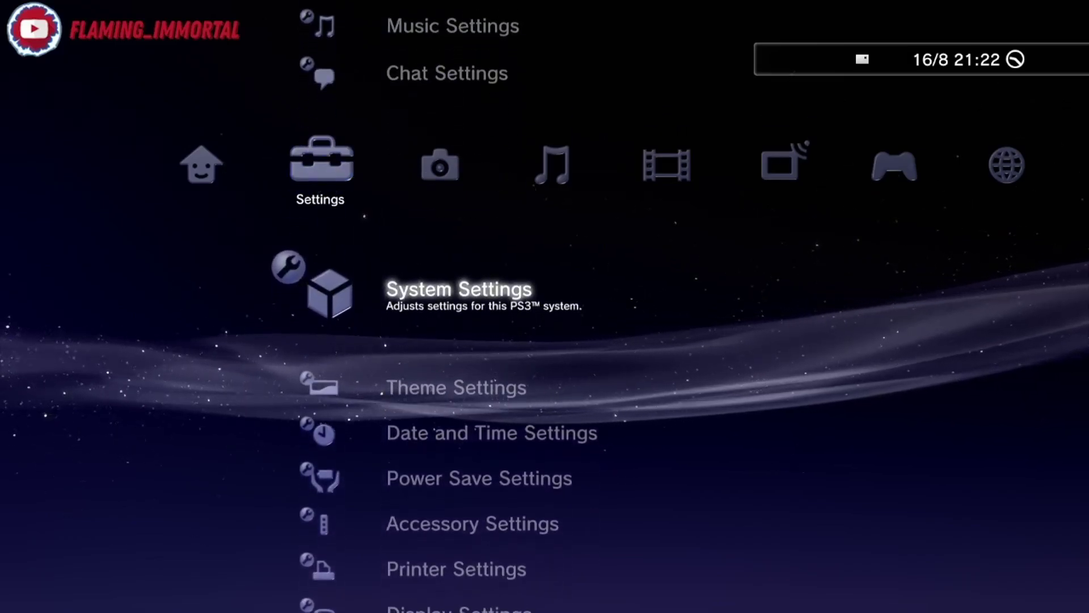
key(Down)
key(Down)
key(Return)
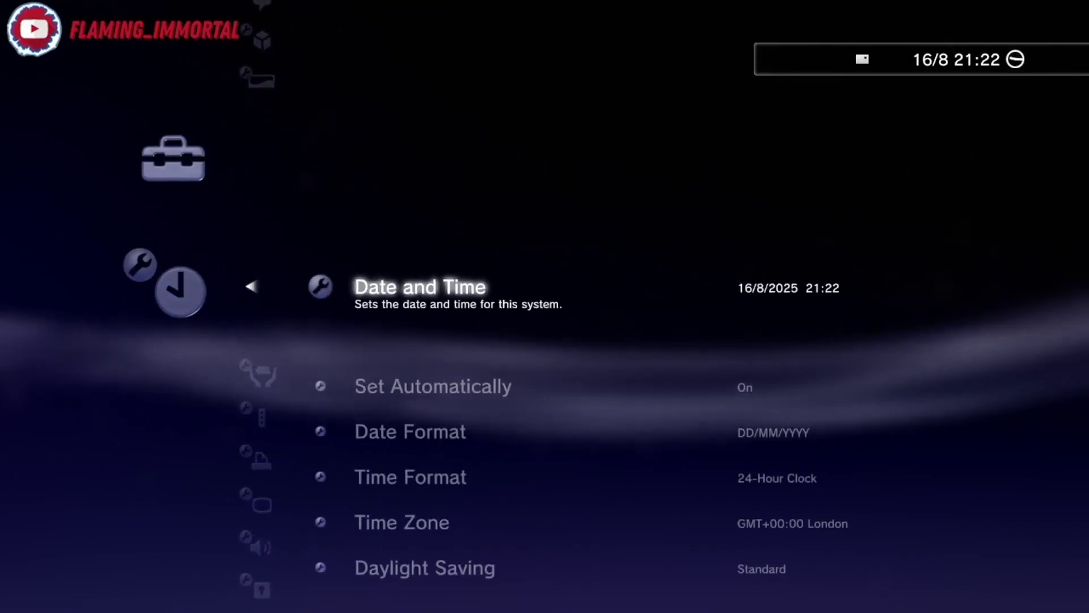
key(Return)
key(Down)
key(Return)
key(Escape)
key(Escape)
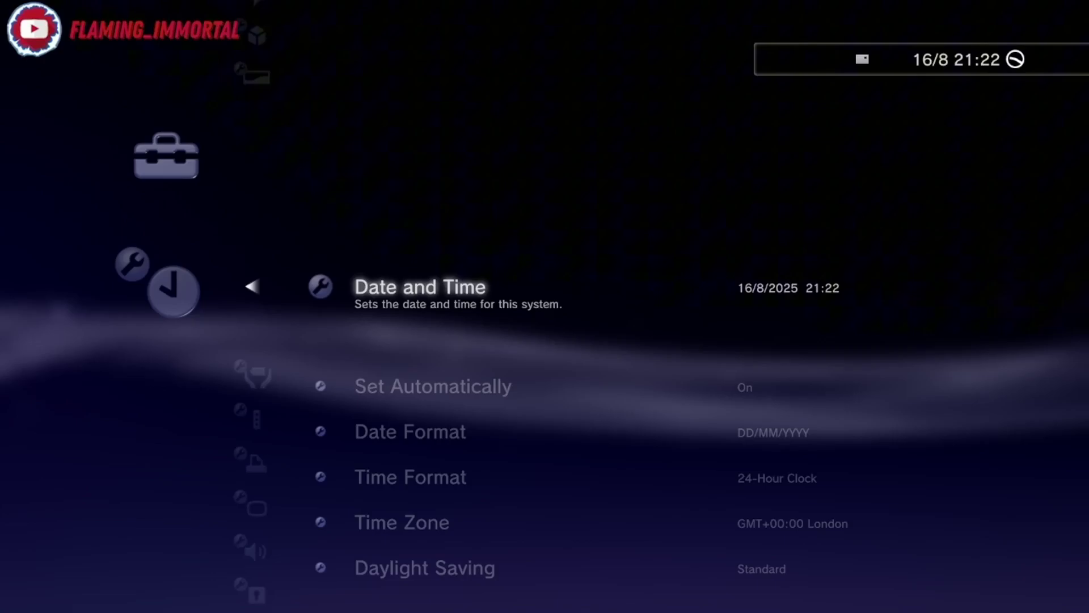
- Check the Network Settings, then move across to the Internet Browser in the Network category
key(Down)
key(Down)
key(Down)
key(Down)
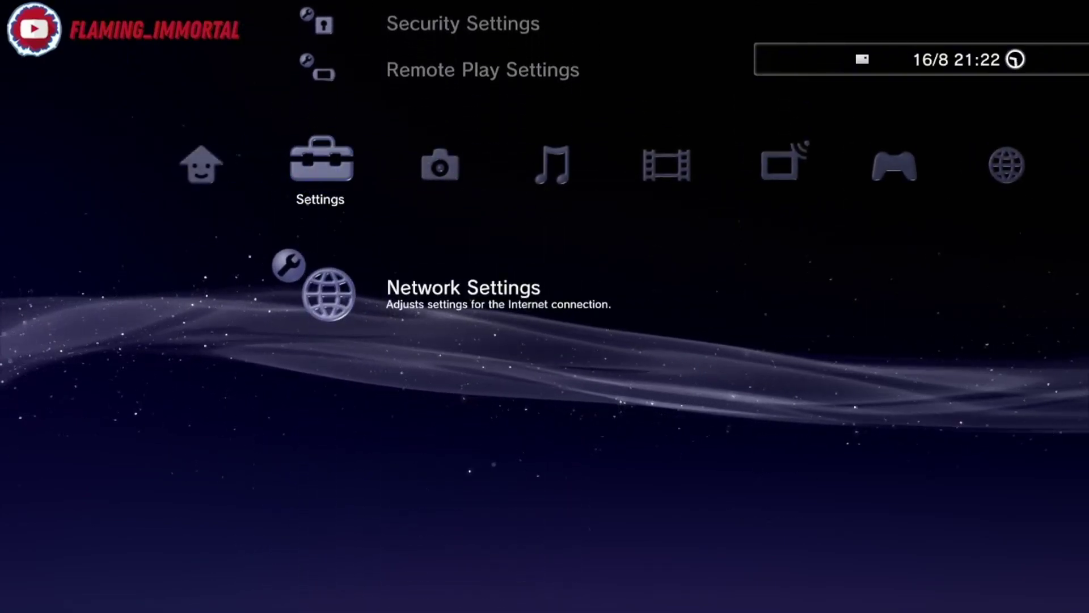
key(Return)
key(Down)
key(Down)
key(Down)
key(Escape)
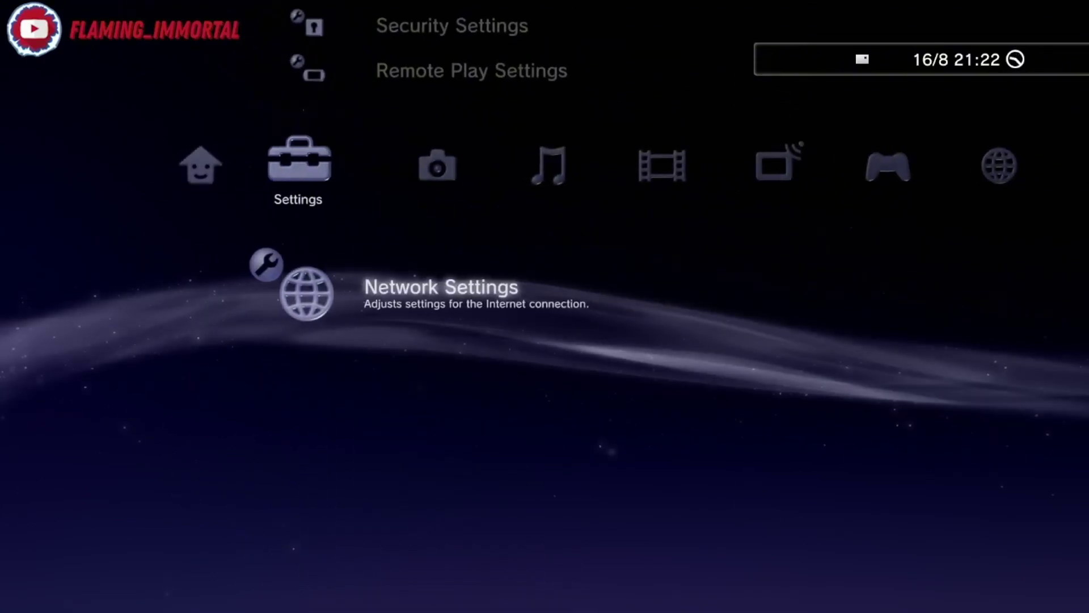
key(Right)
key(Right)
key(Right)
key(Right)
key(Right)
key(Right)
key(Right)
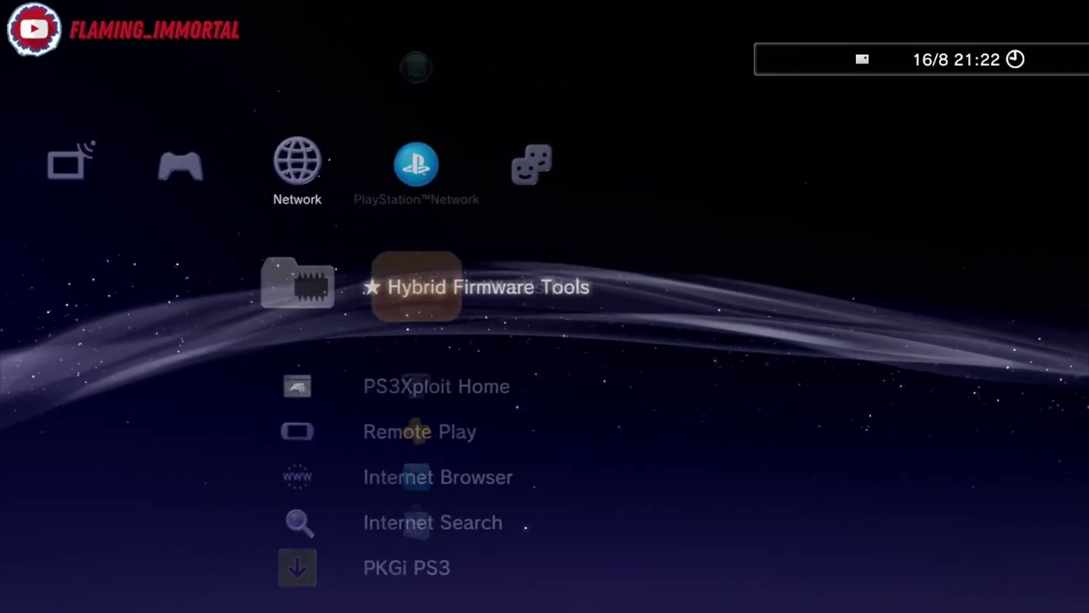
key(Left)
key(Down)
key(Down)
key(Down)
key(Right)
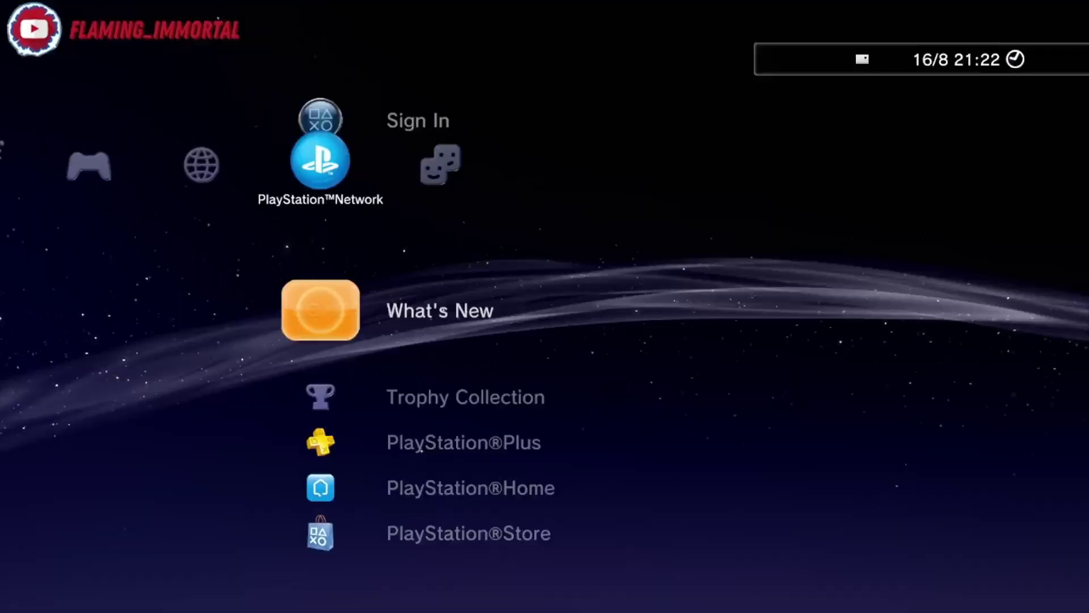
key(Left)
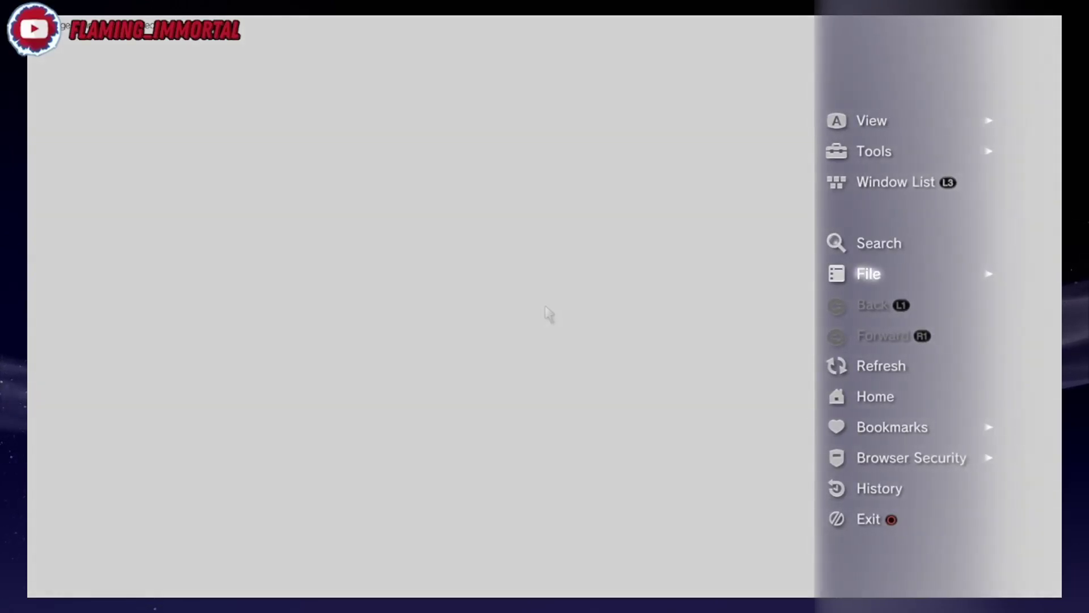
key(Right)
key(Return)
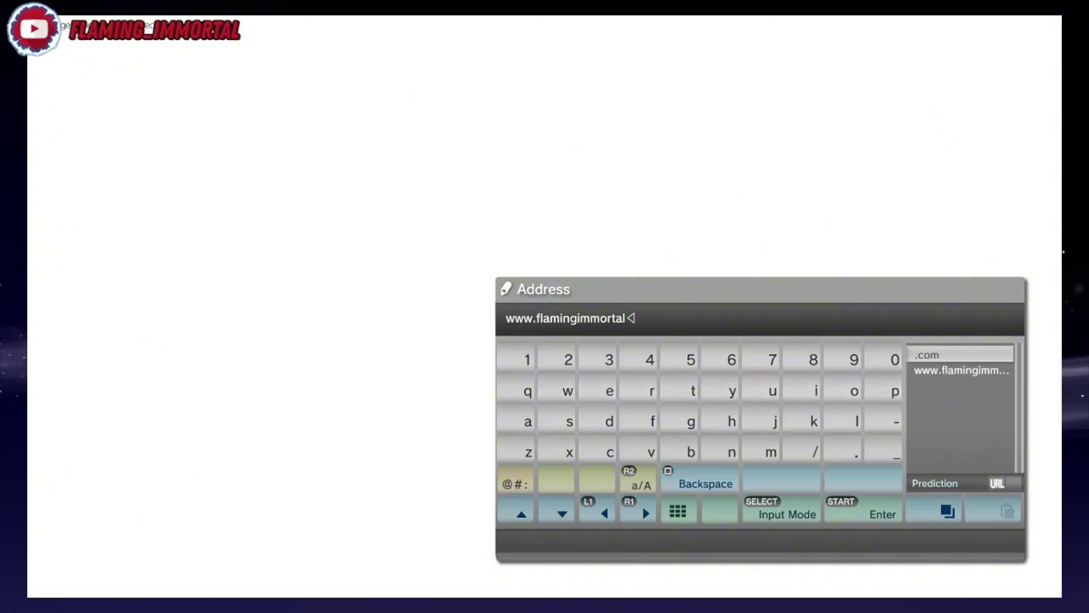
key(Return)
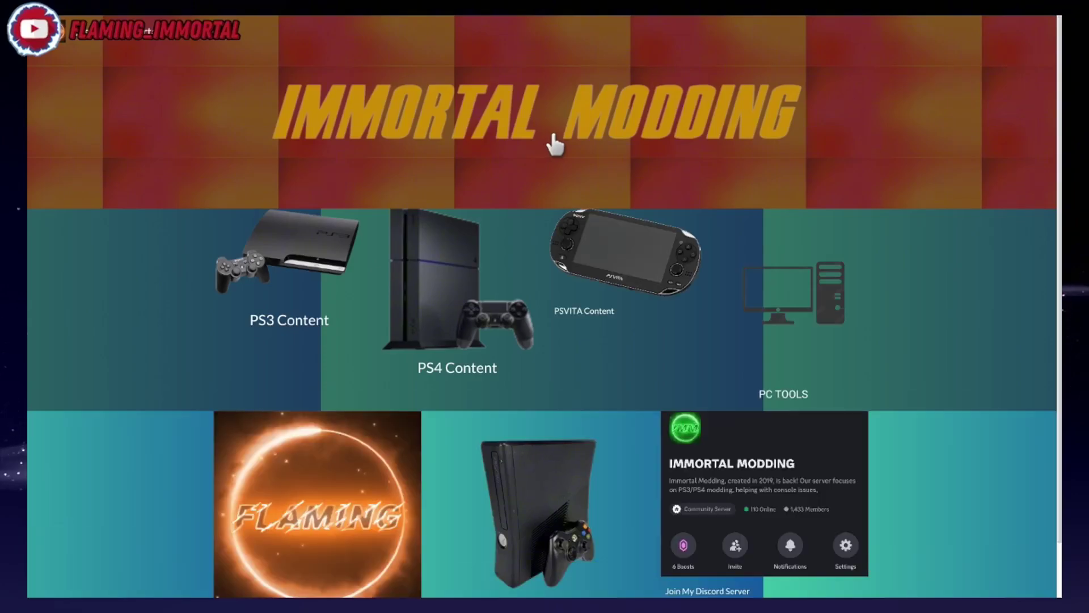
- Follow the Immortal Modding banner to the homebrew page, scroll to Games and open the HEN link
click(511, 126)
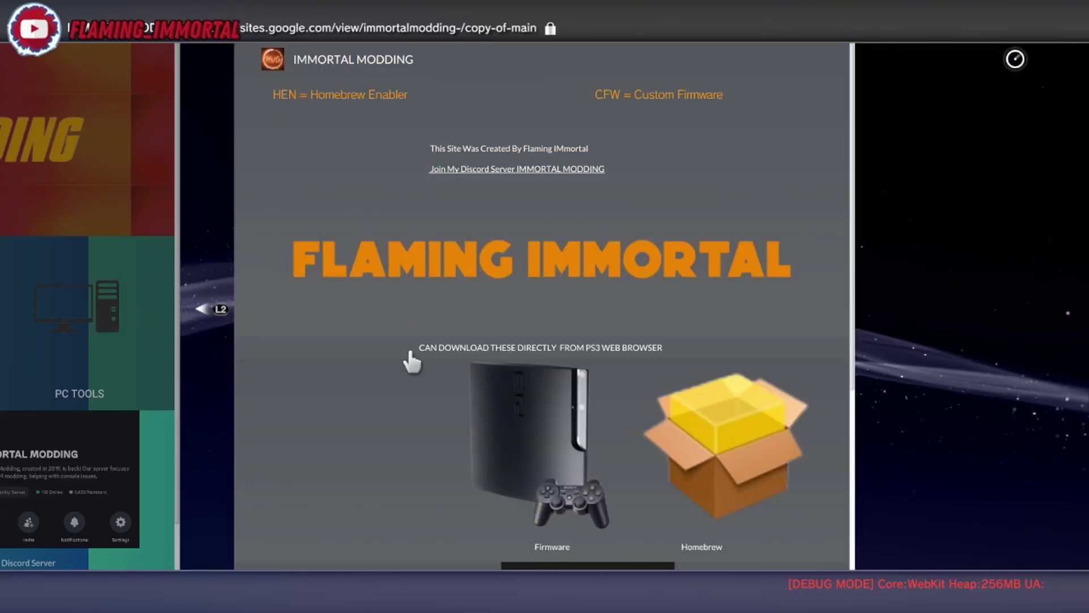
scroll(408, 359, down, 5)
scroll(409, 361, down, 5)
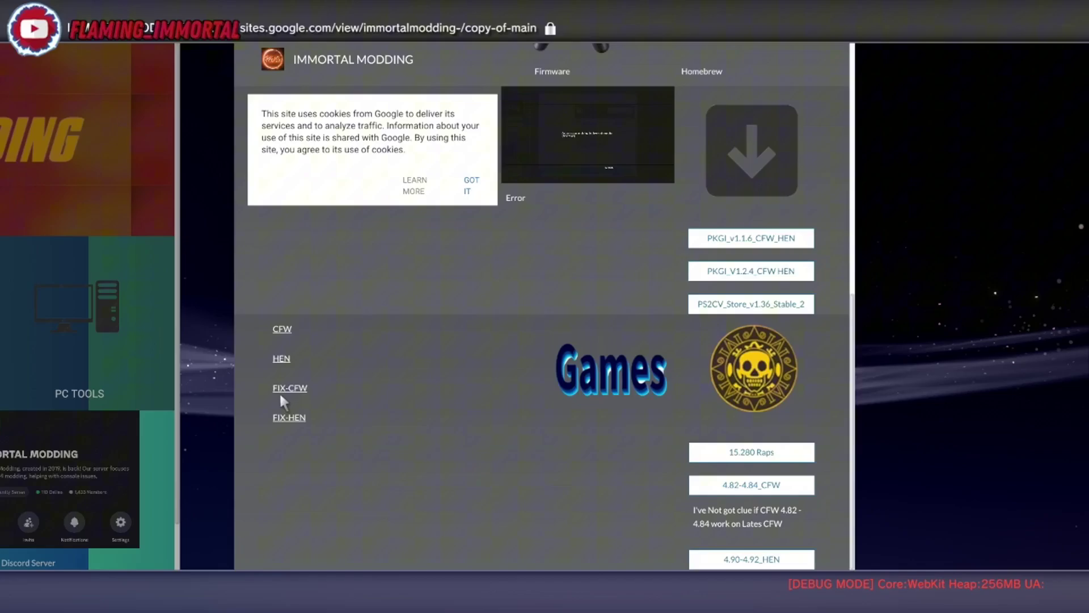
click(281, 360)
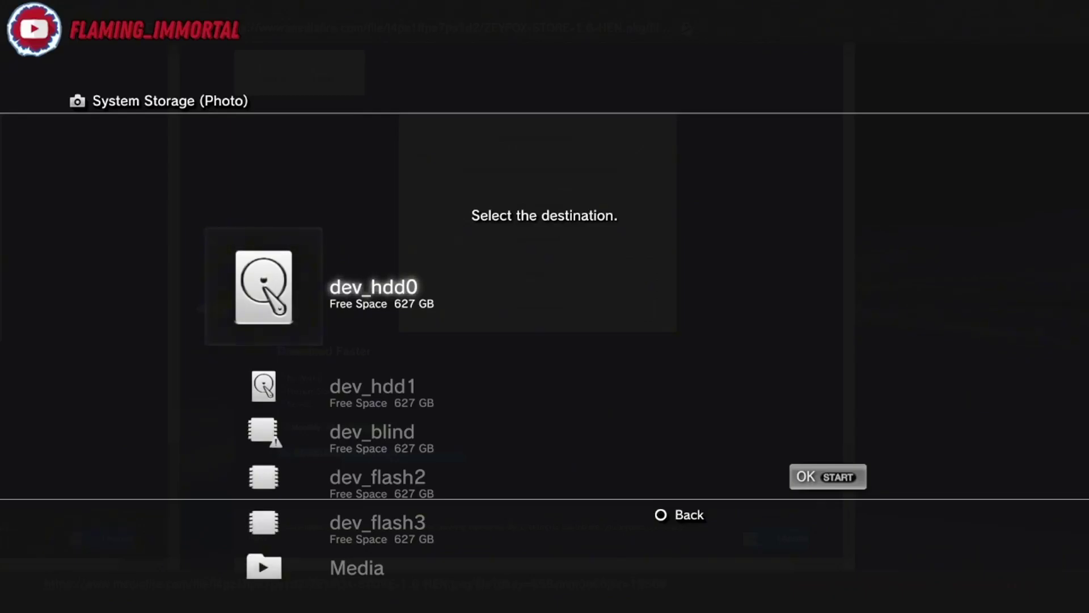
- Save ZEYFOX-STORE-1.6-HEN.pkg (299 MB) into the packages folder on dev_hdd0
key(Return)
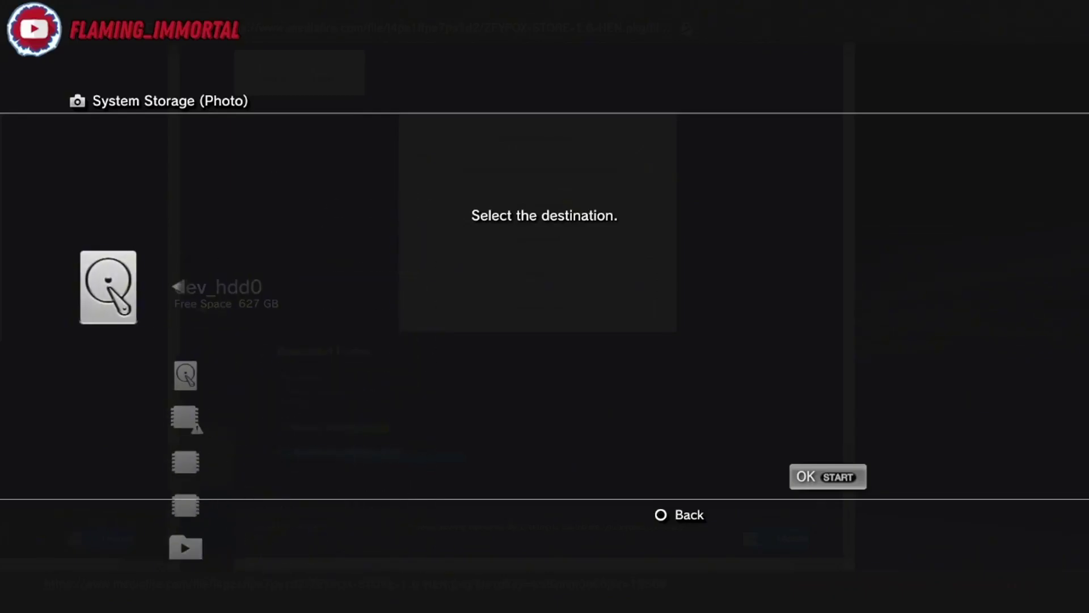
key(Down)
key(Down)
key(Down)
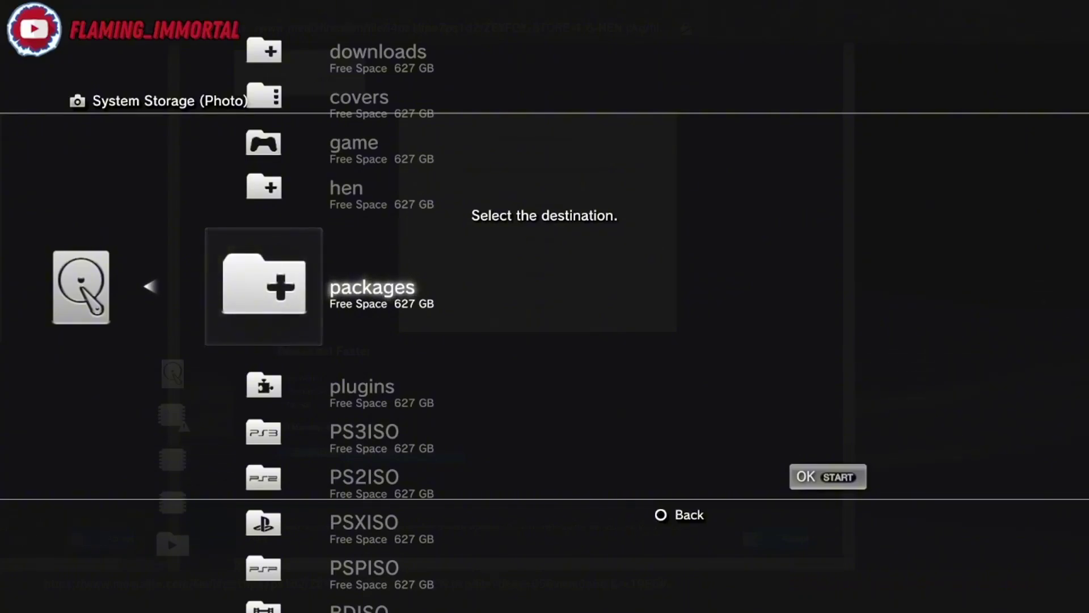
key(Return)
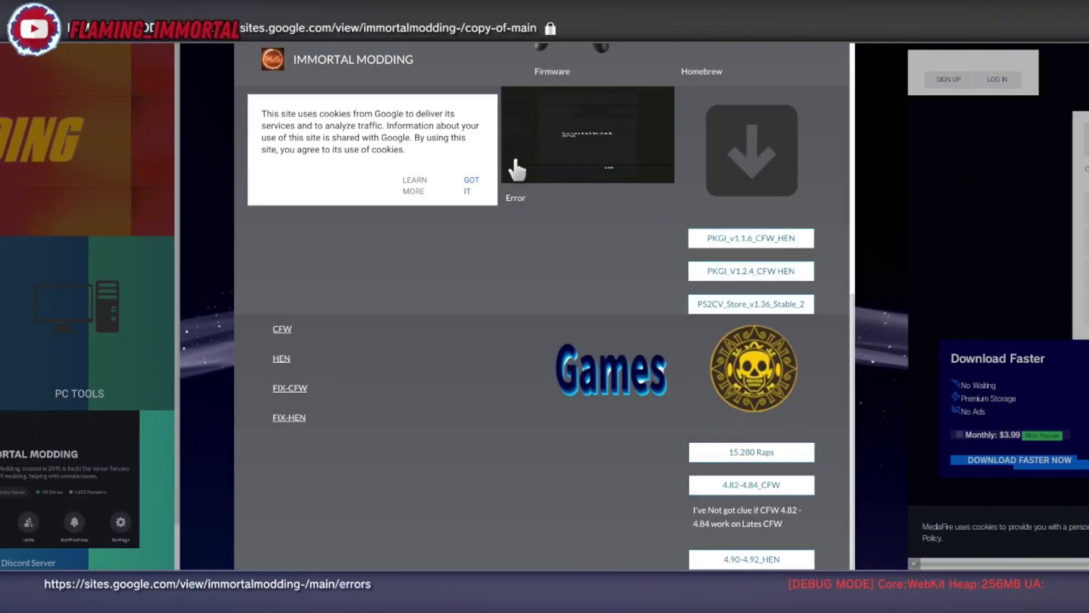
- Download FIX-HEN-ZEYFOX-STORE.pkg from MediaFire into dev_hdd0/packages and dismiss the completion notice
click(291, 418)
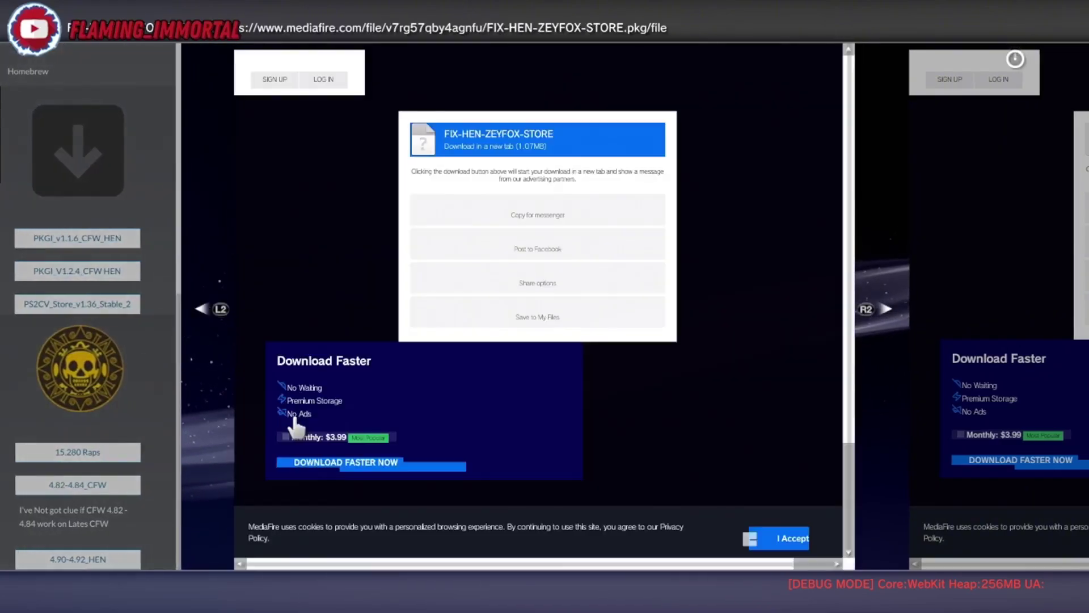
click(558, 146)
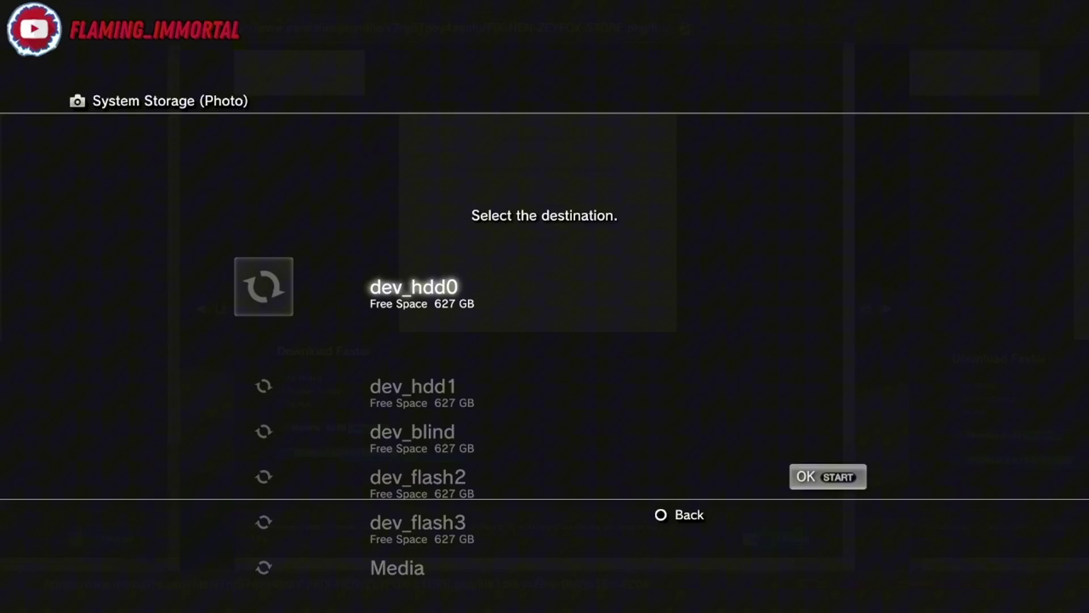
key(Return)
key(Down)
key(Down)
key(Down)
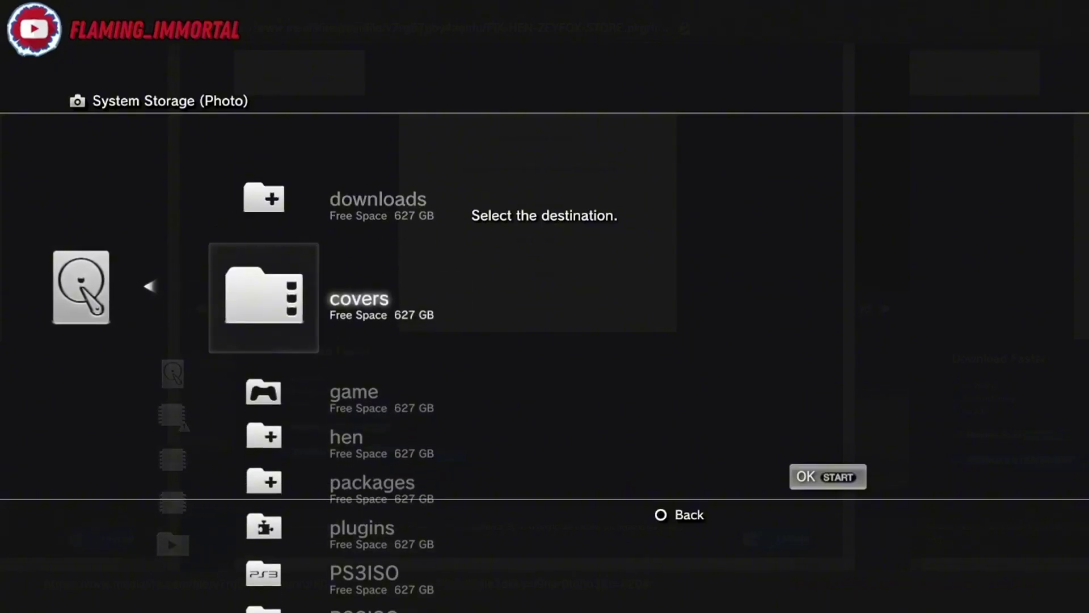
key(Down)
key(Return)
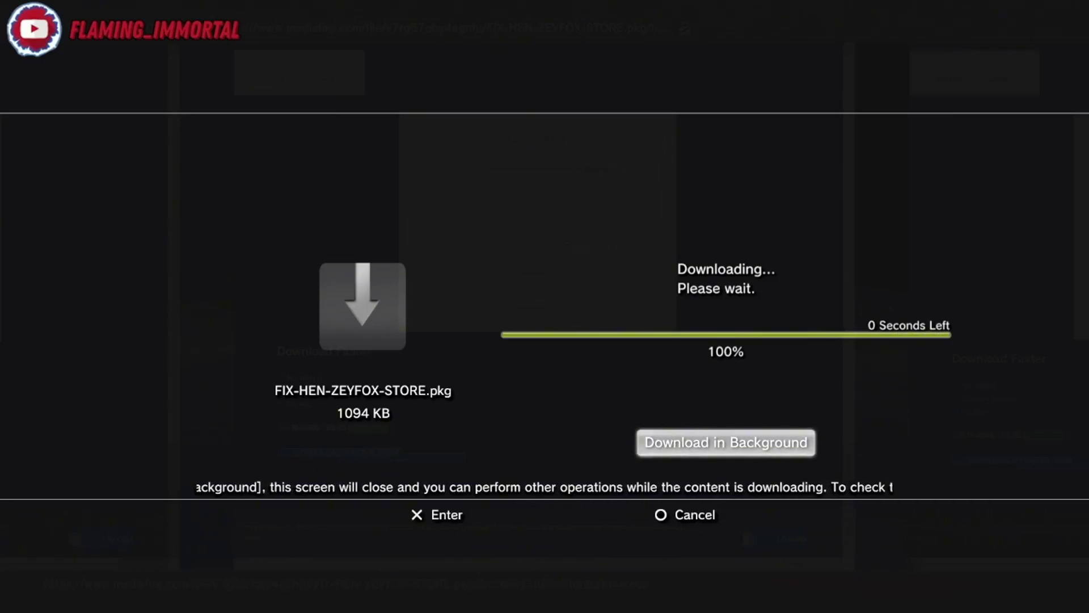
key(Escape)
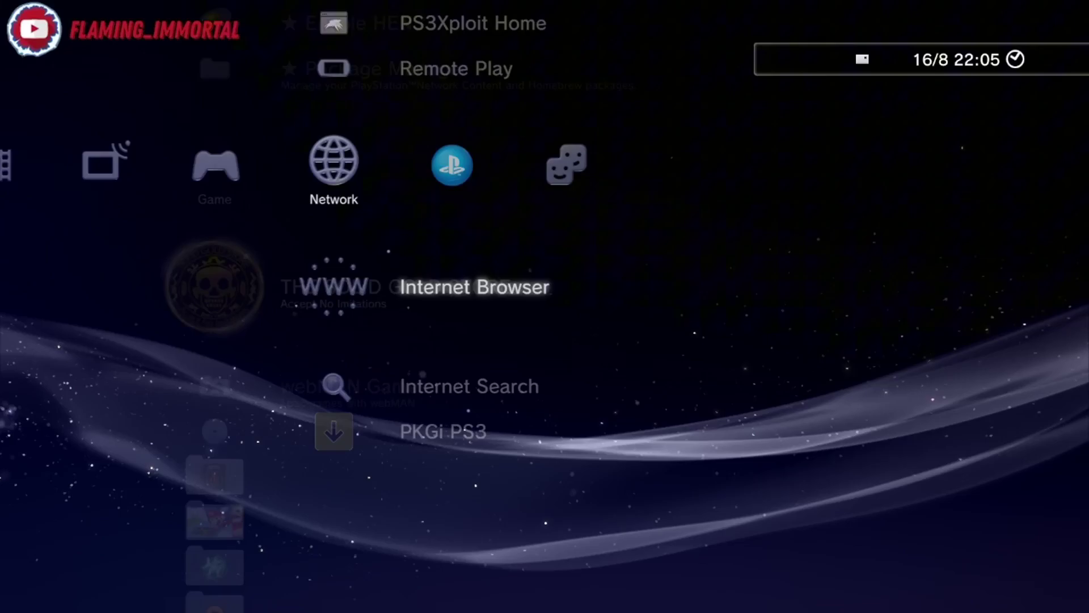
- Open Package Manager > Install Package Files in the Game category
key(Down)
key(Down)
key(Up)
key(Up)
key(Left)
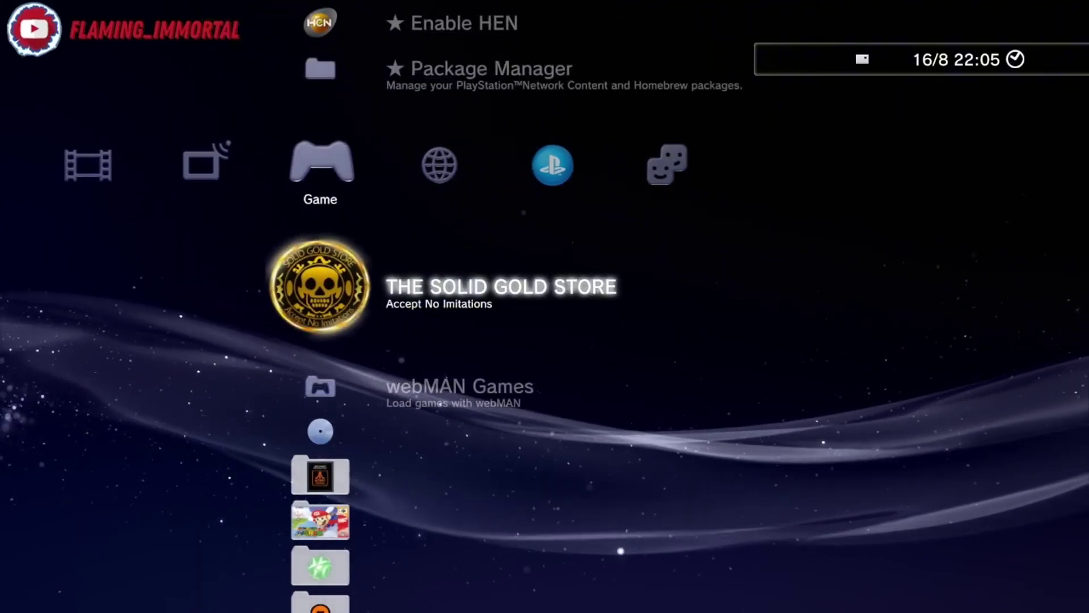
key(Up)
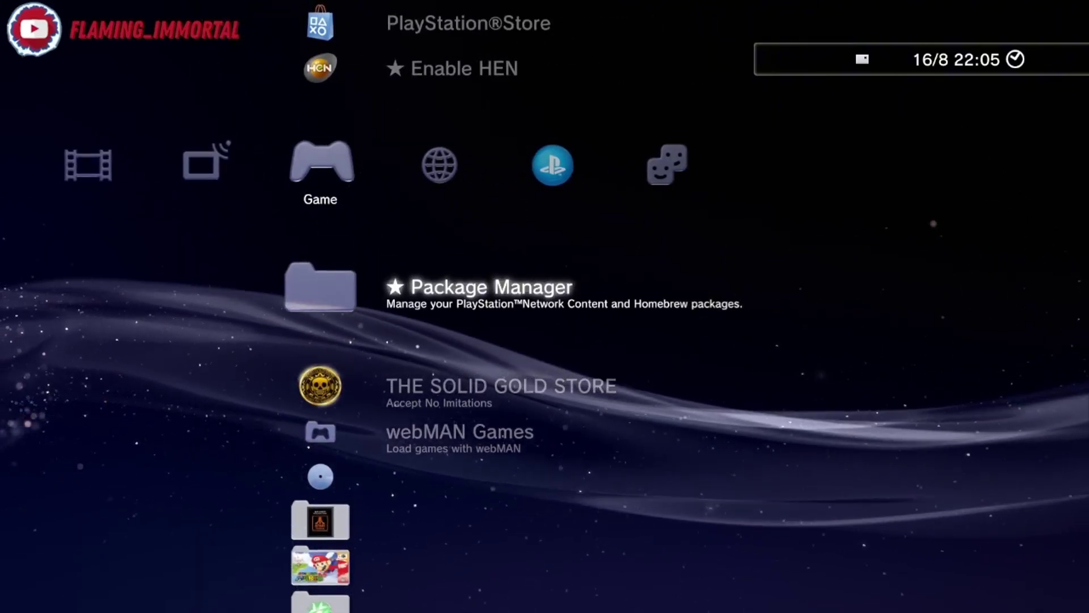
key(Up)
key(Return)
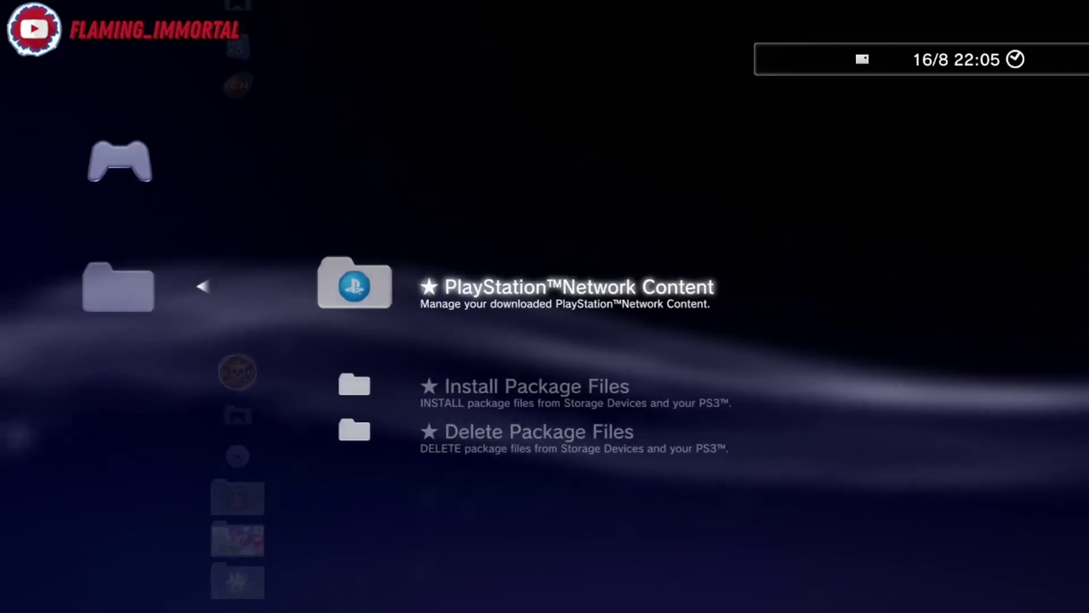
key(Down)
key(Return)
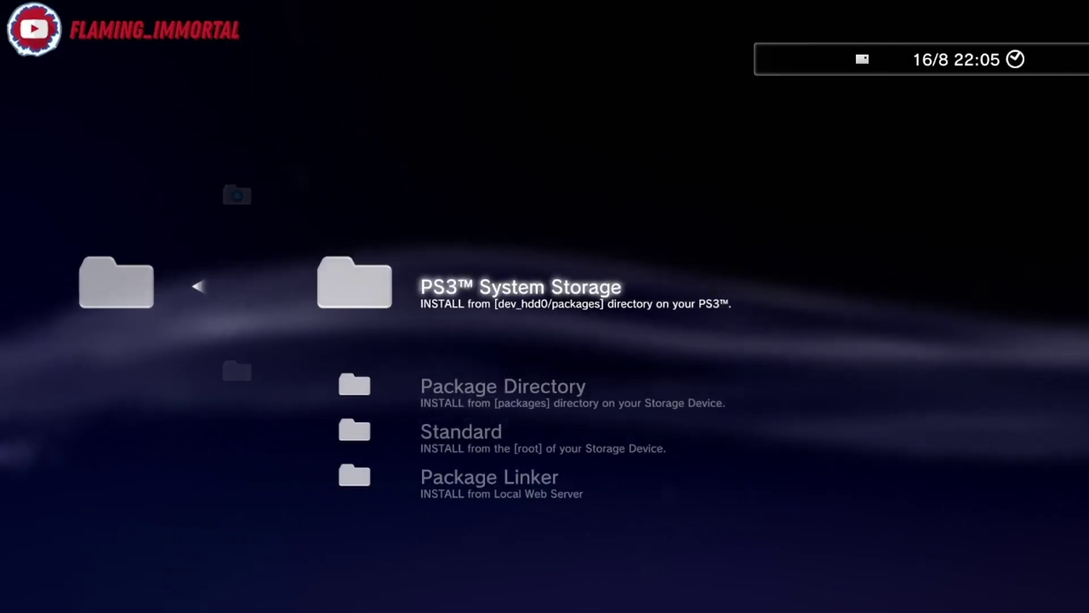
- Install ZEYFOX-STORE-1.6-HEN.pkg from PS3 System Storage
key(Return)
key(Down)
key(Down)
key(Down)
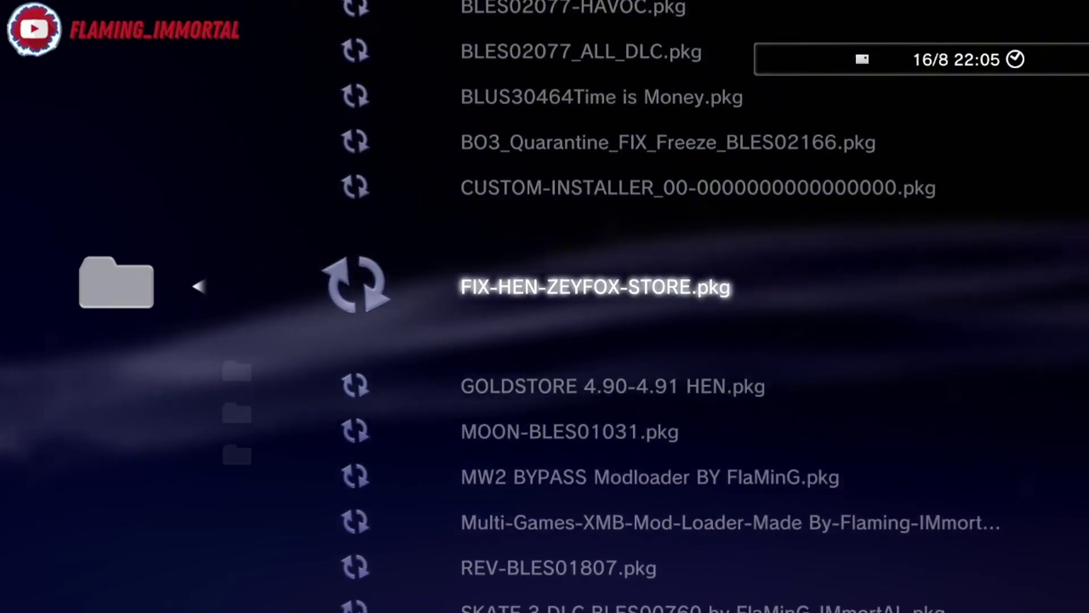
key(Down)
key(Down)
key(Down)
key(Down)
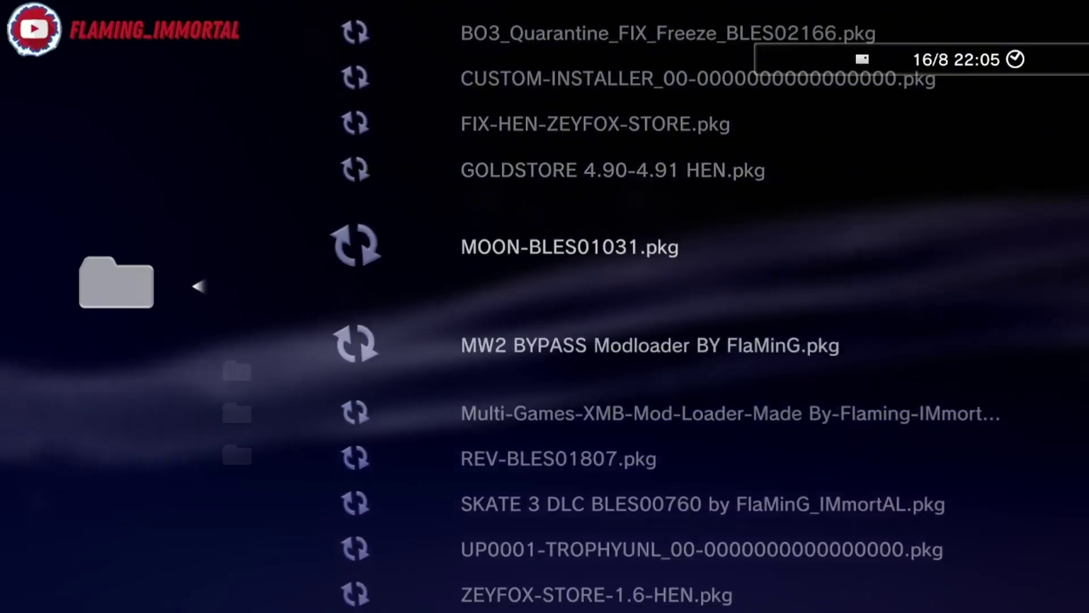
key(Down)
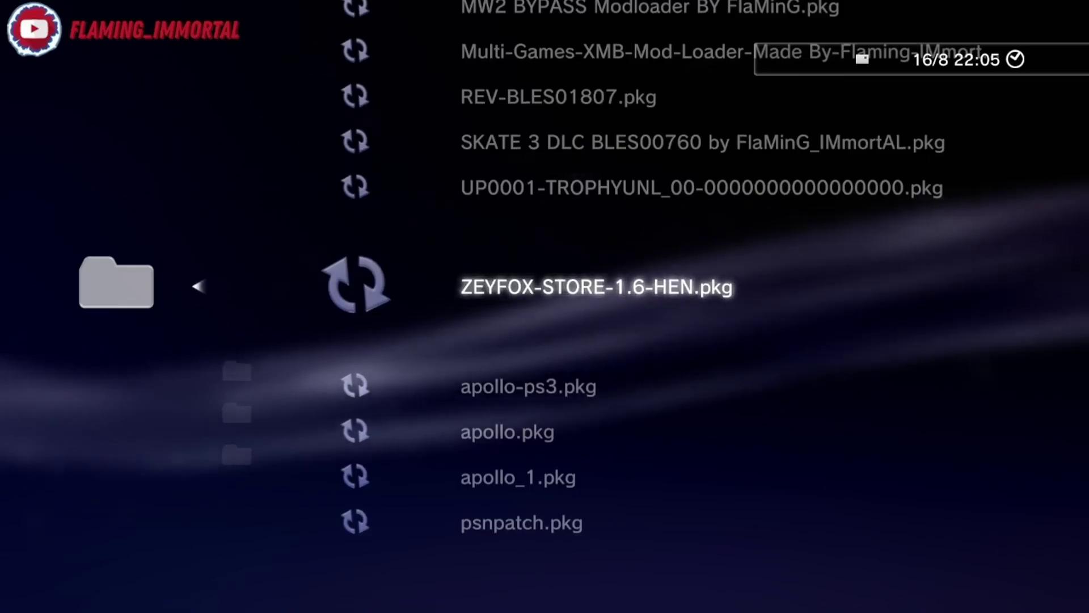
key(Return)
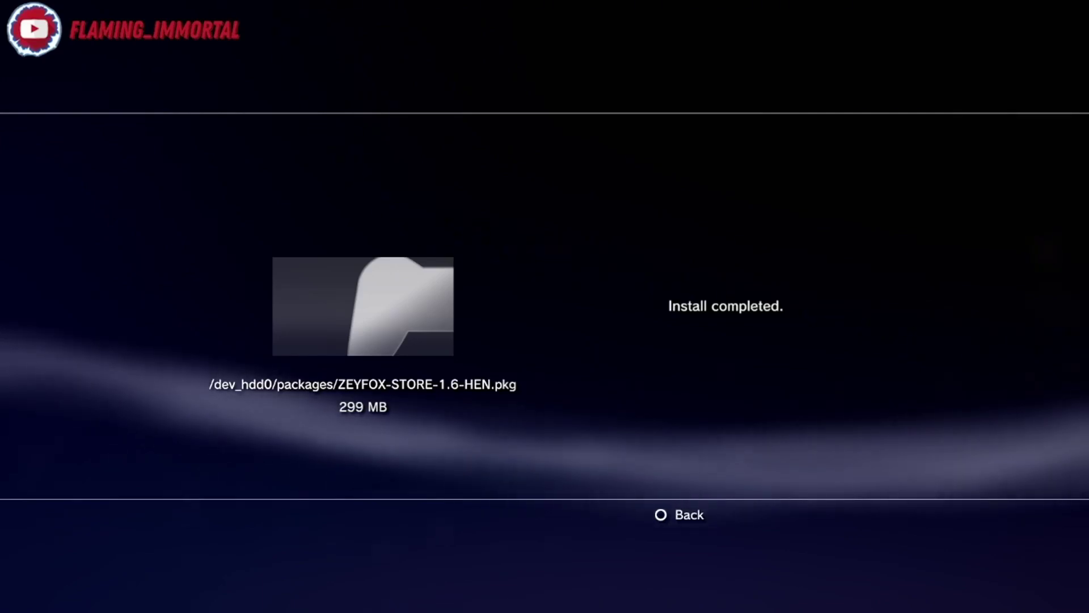
- Leave the install screen and check the PlayStation Network category before returning to Game
key(Escape)
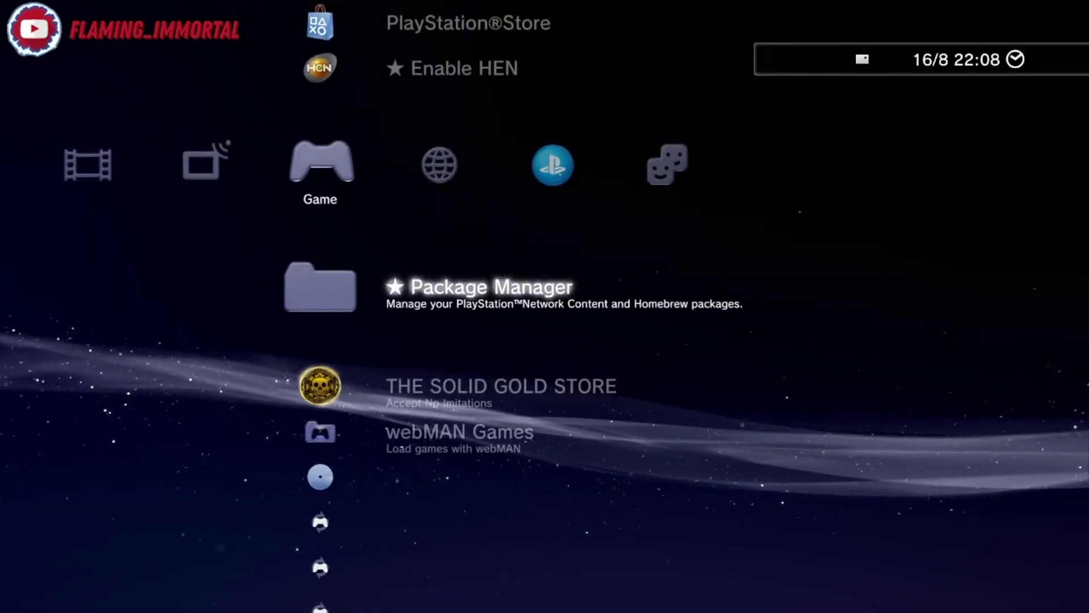
key(Right)
key(Right)
key(Down)
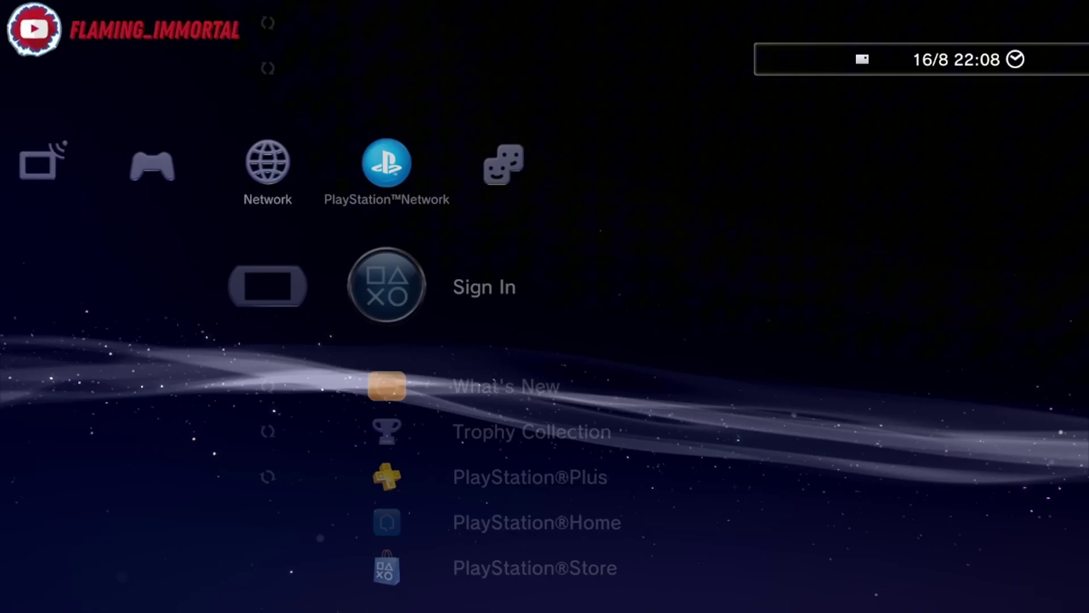
key(Left)
key(Down)
key(Down)
key(Up)
key(Up)
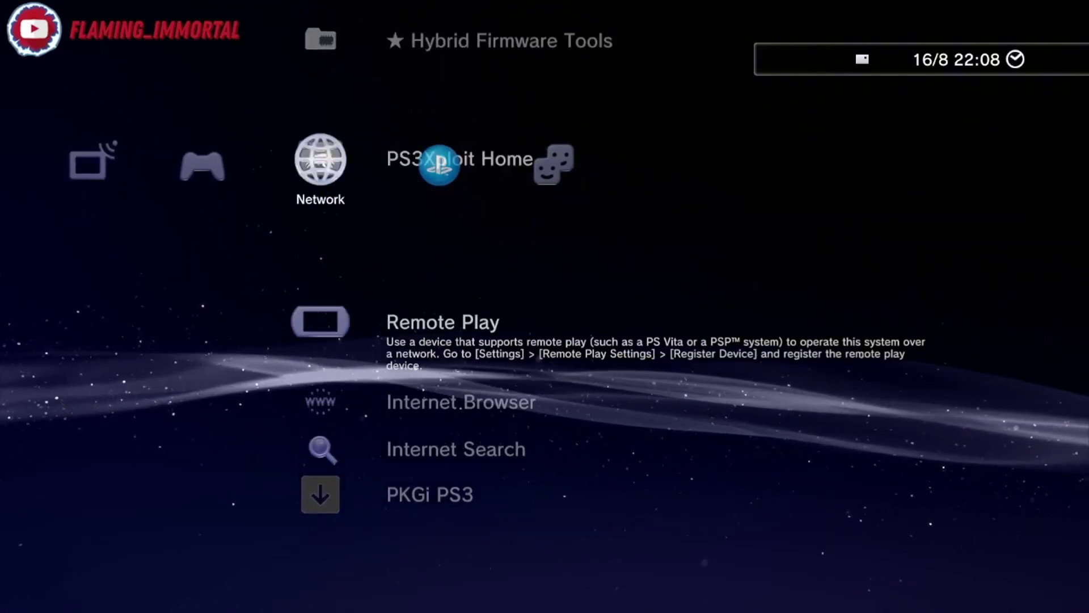
key(Left)
key(Left)
- Reopen Package Manager > Install Package Files > PS3 System Storage
key(Right)
key(Return)
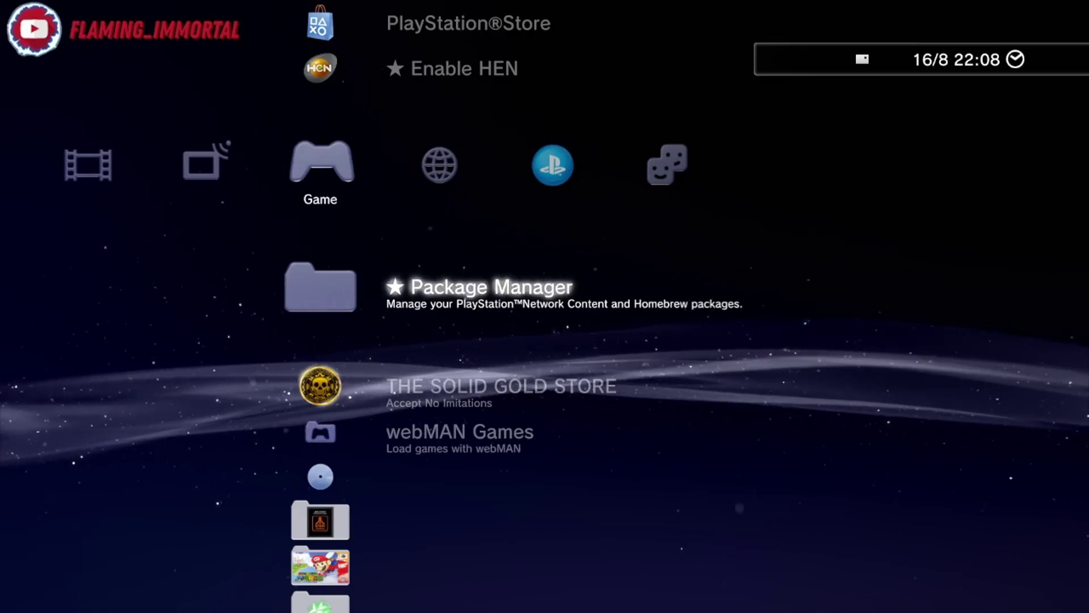
key(Return)
key(Escape)
key(Return)
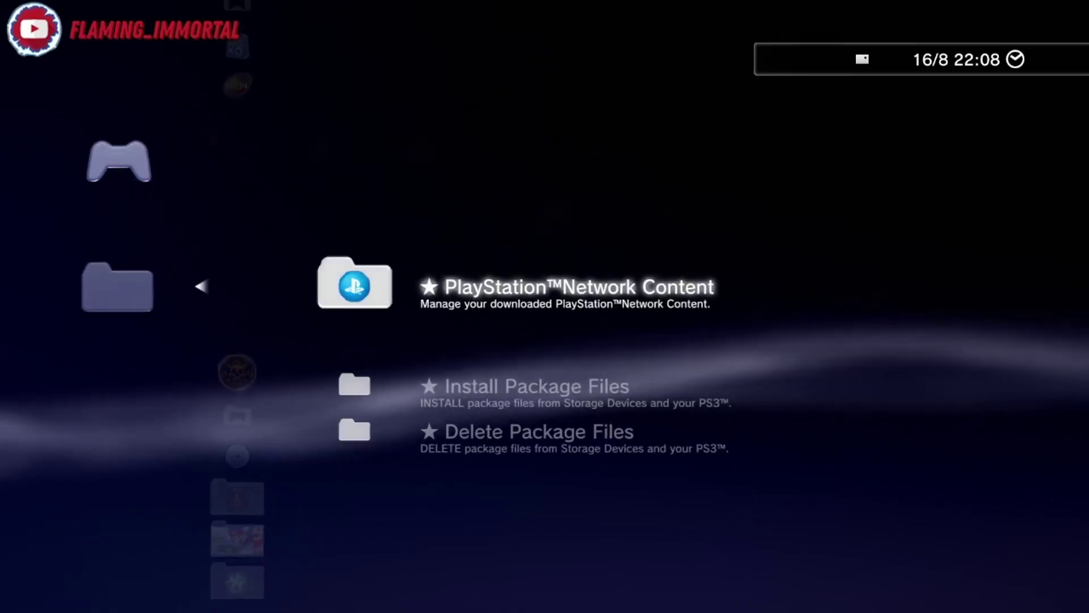
key(Down)
key(Return)
key(Return)
- Install FIX-HEN-ZEYFOX-STORE.pkg (1094 KB) and close the Install completed screen
key(Down)
key(Down)
key(Down)
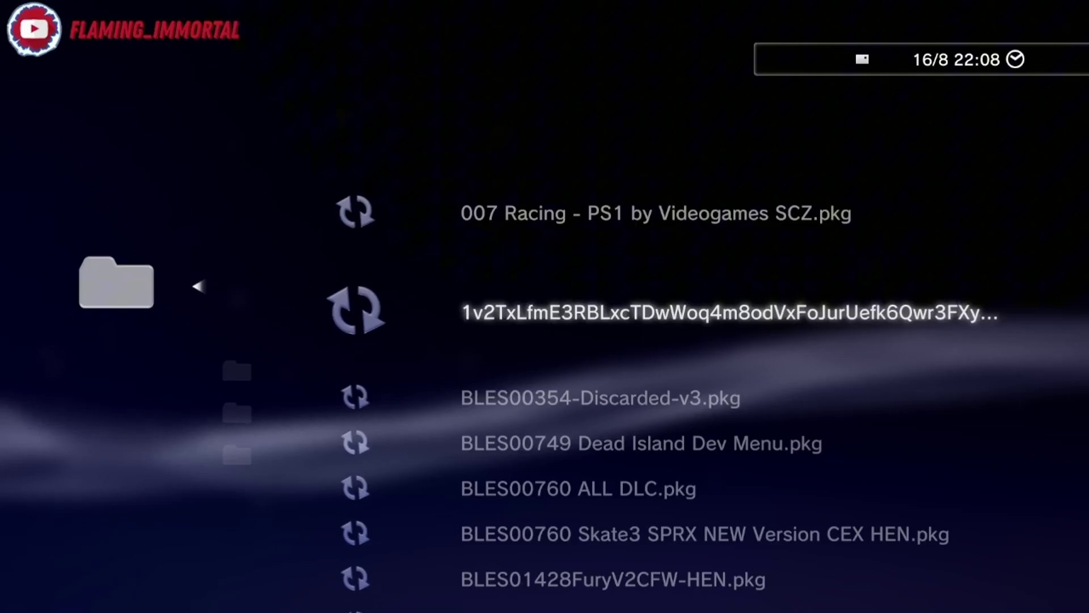
key(Down)
key(Down)
key(Down)
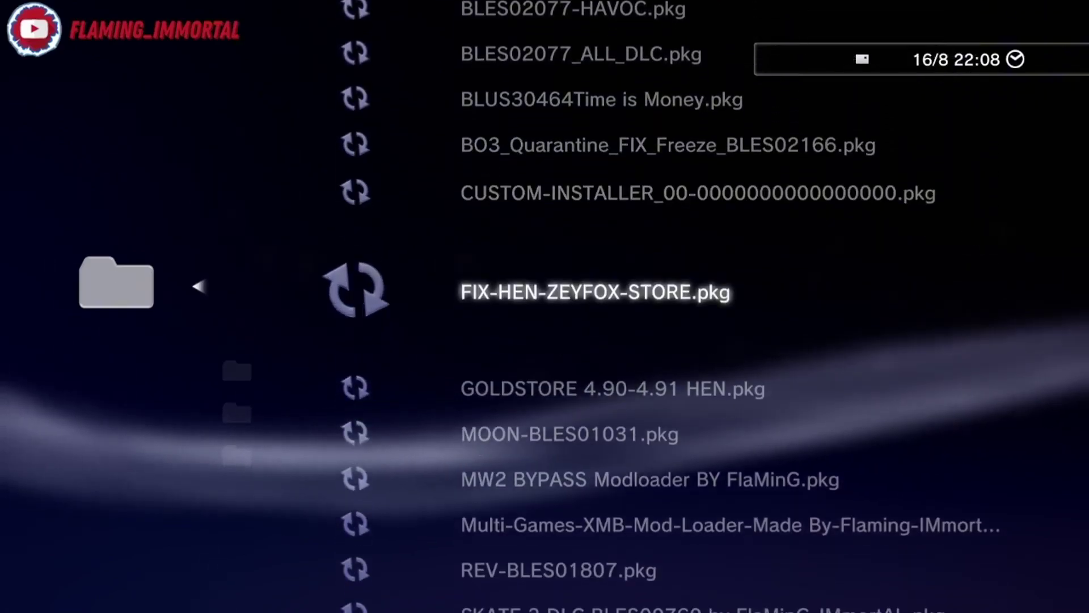
key(Return)
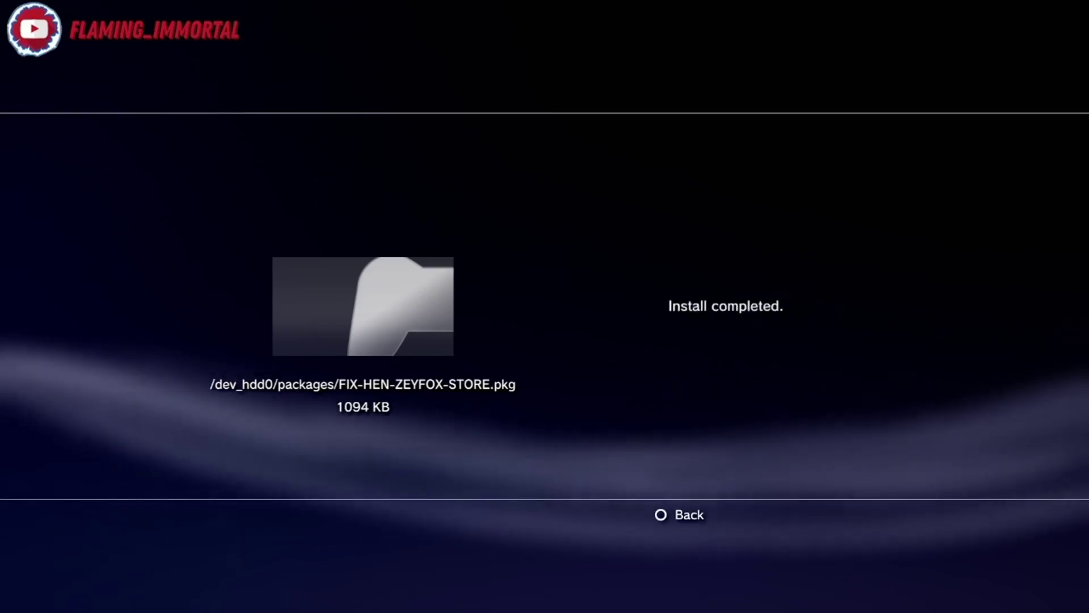
key(Escape)
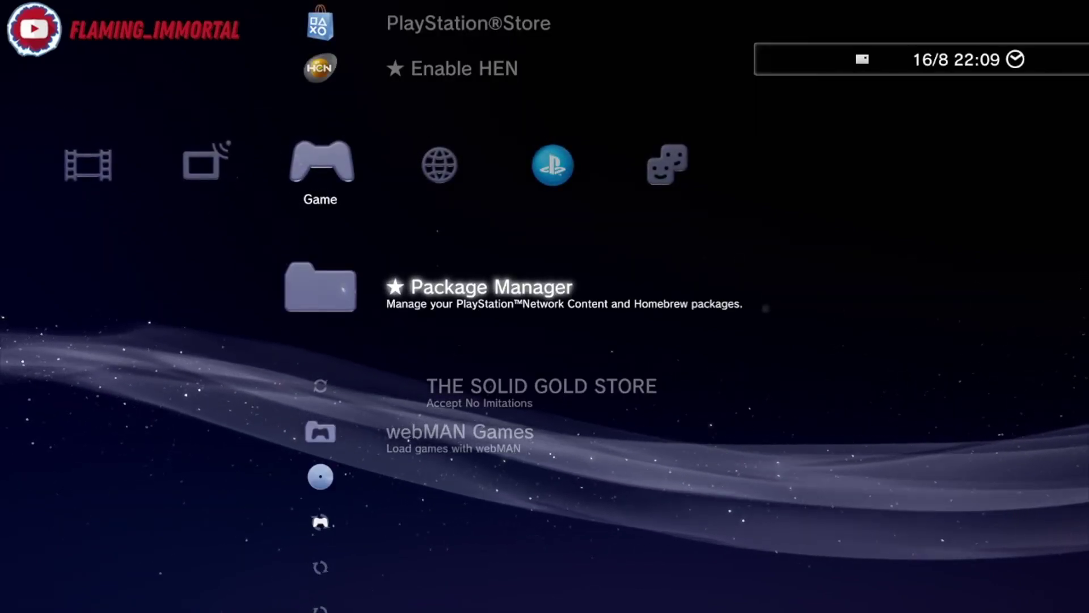
- Browse the Network and PlayStation Network categories, ending on the Network column
key(Right)
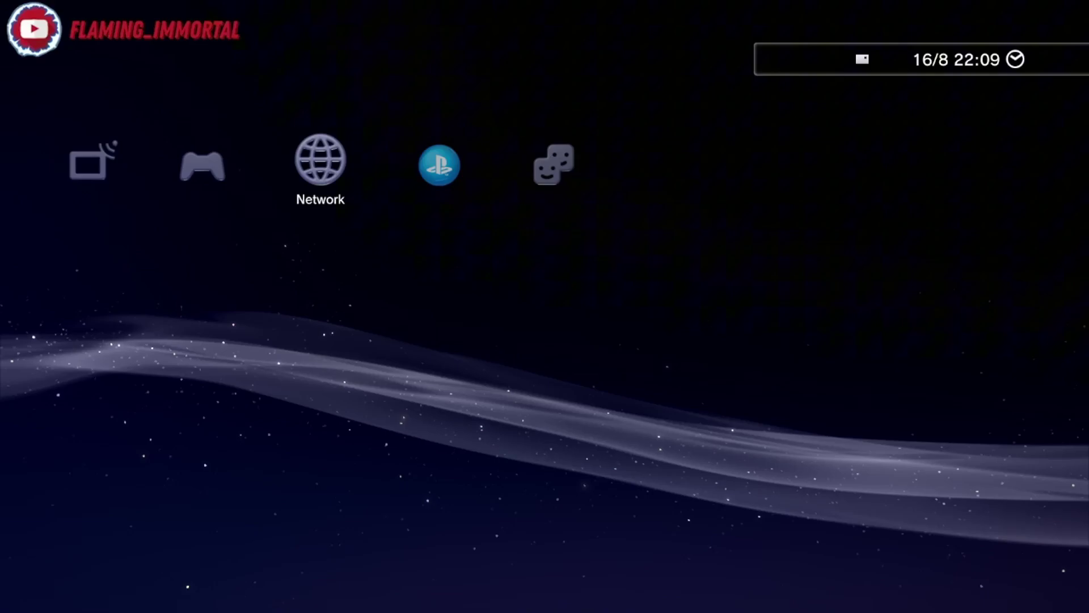
key(Down)
key(Down)
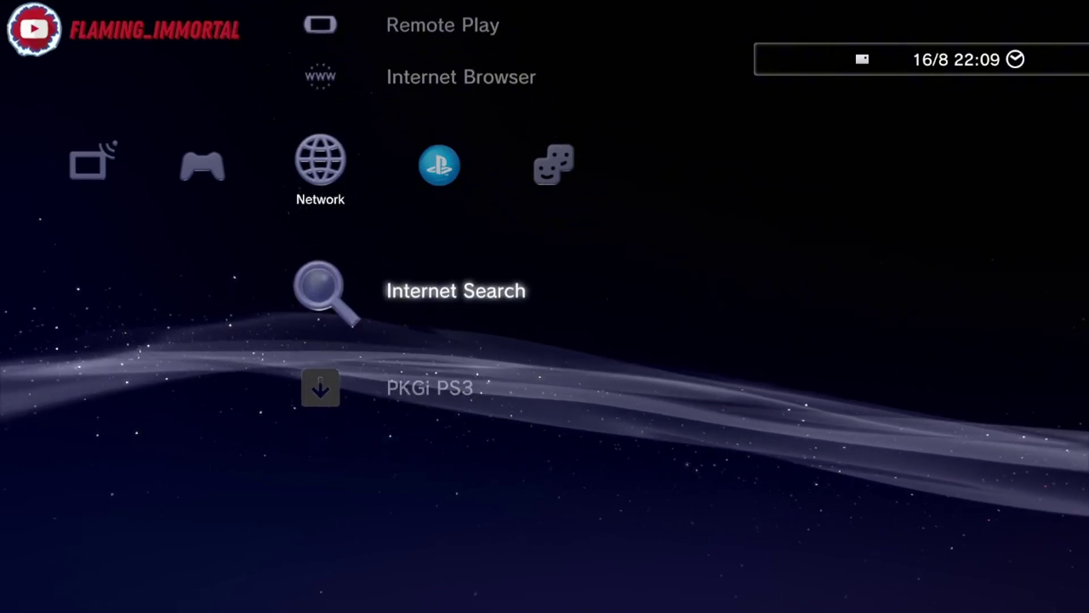
key(Right)
key(Left)
key(Up)
key(Up)
key(Up)
key(Up)
key(Up)
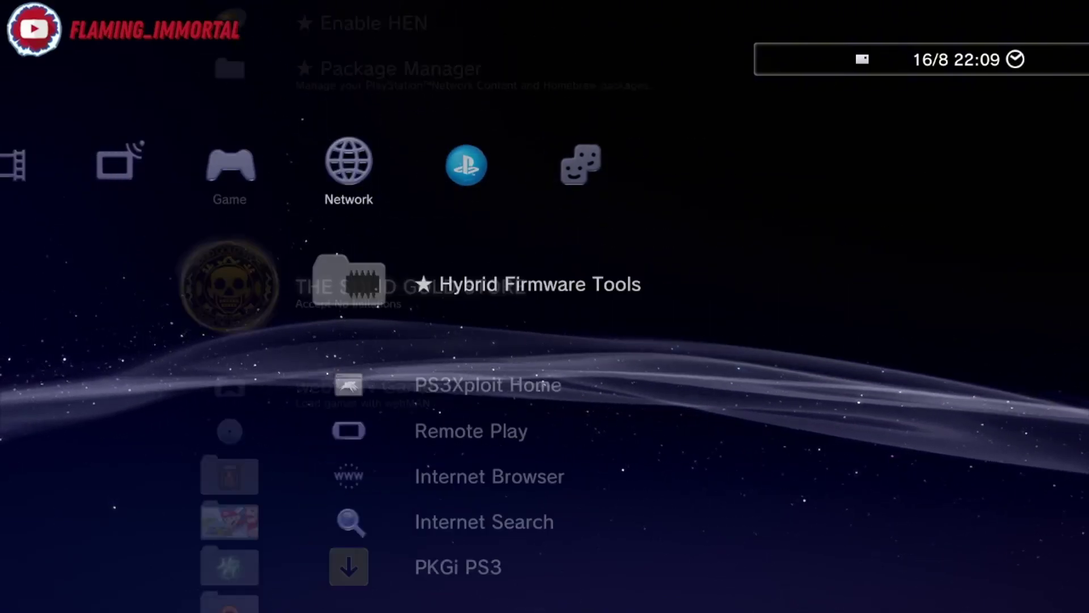
key(Left)
key(Left)
key(Right)
key(Right)
key(Right)
key(Left)
key(Left)
key(Left)
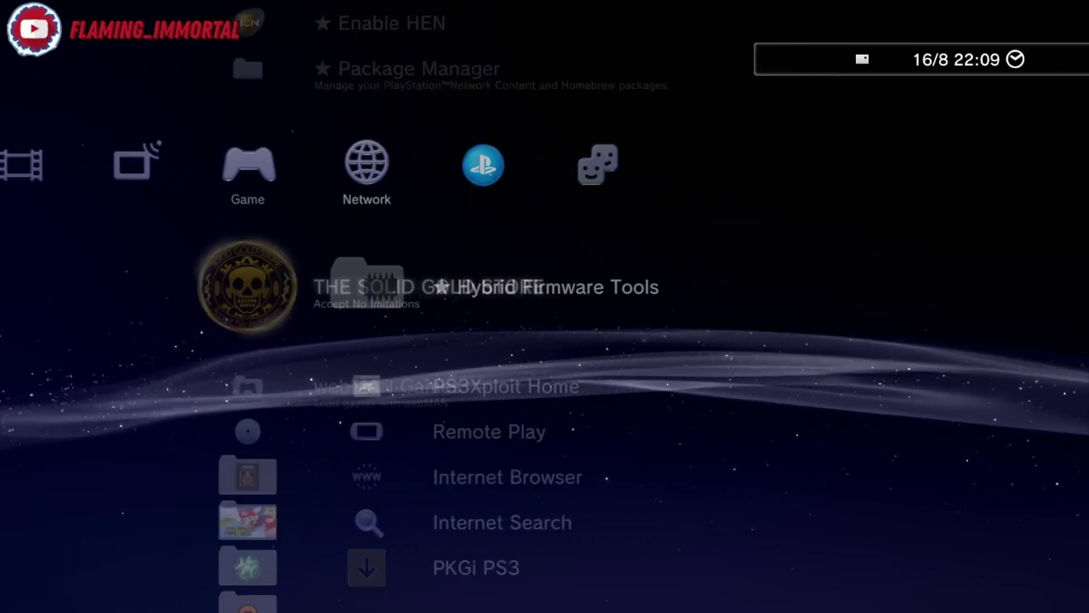
key(Right)
key(Left)
key(Left)
key(Right)
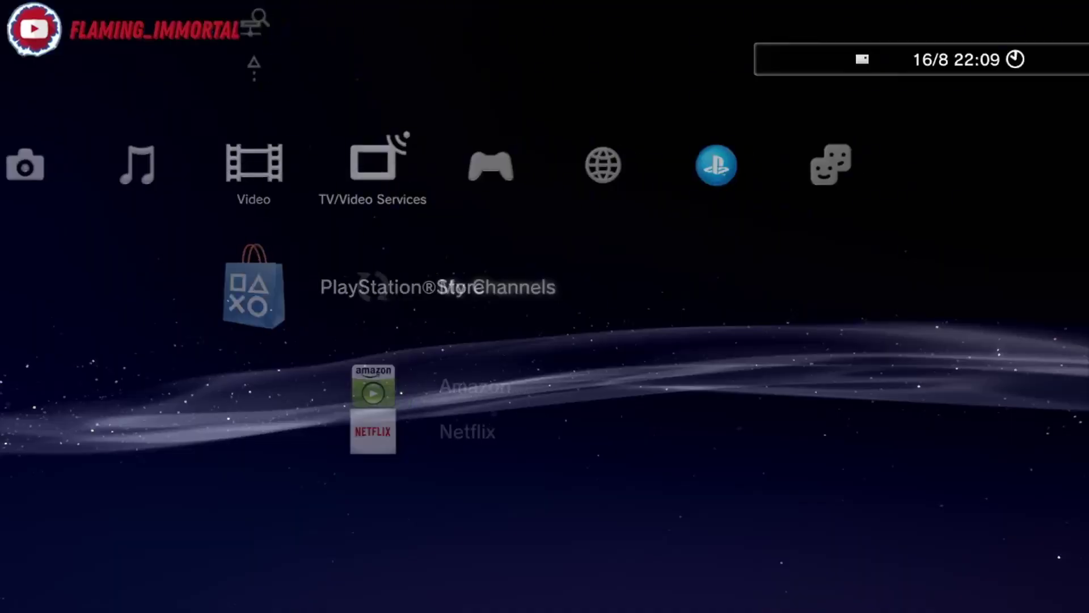
key(Right)
key(Right)
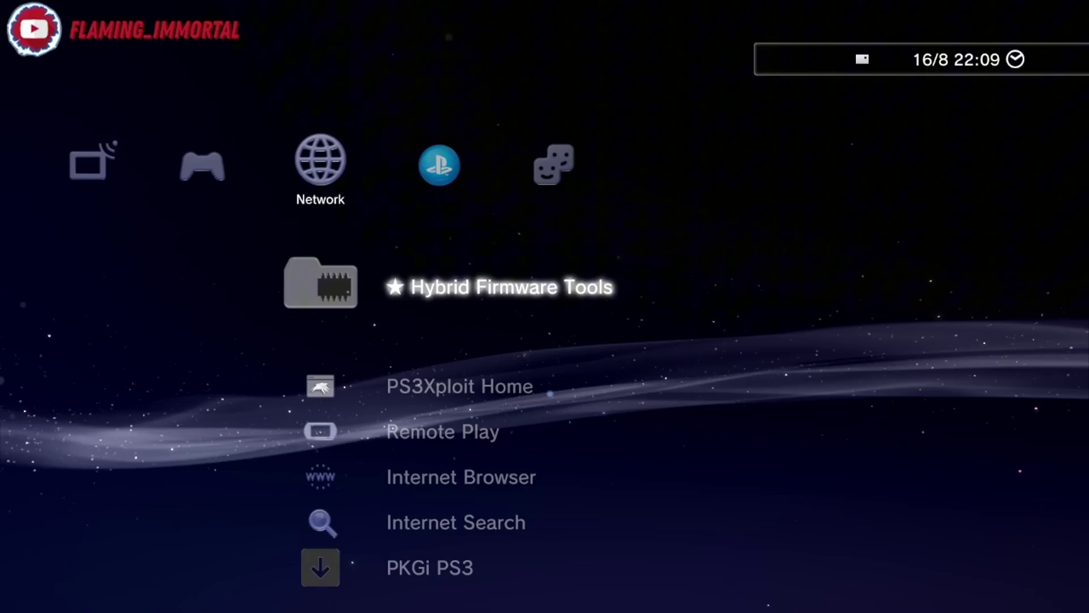
- Choose Quick Restart from Hybrid Firmware Tools > Restart PS3
key(Return)
key(Return)
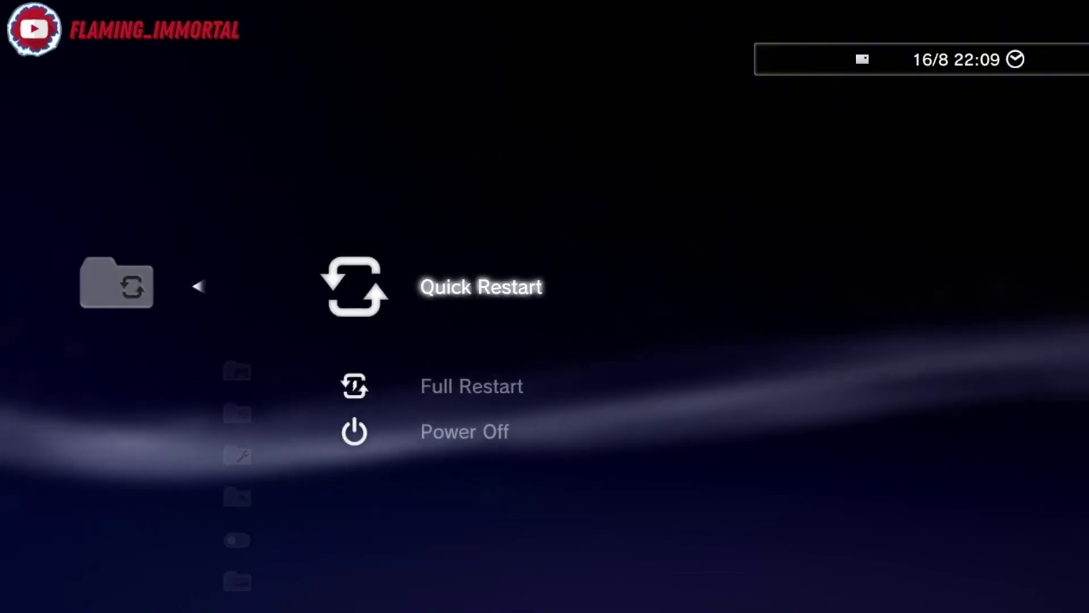
key(Return)
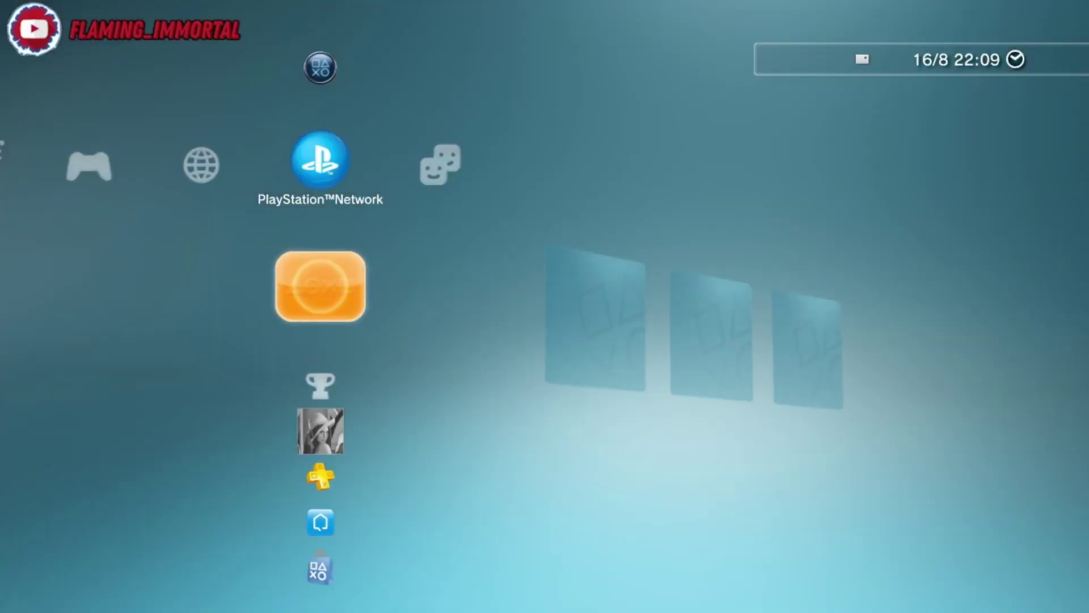
key(Return)
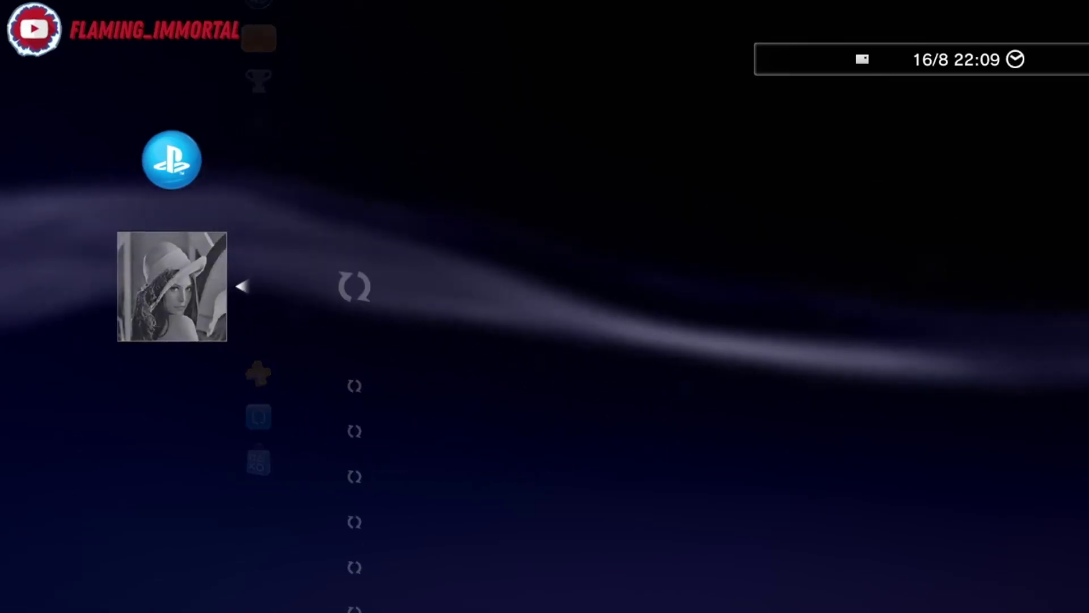
- Exit ZeyFox Store and head to the Game column to run Enable HEN
key(Down)
key(Down)
key(Down)
key(Down)
key(Down)
key(Down)
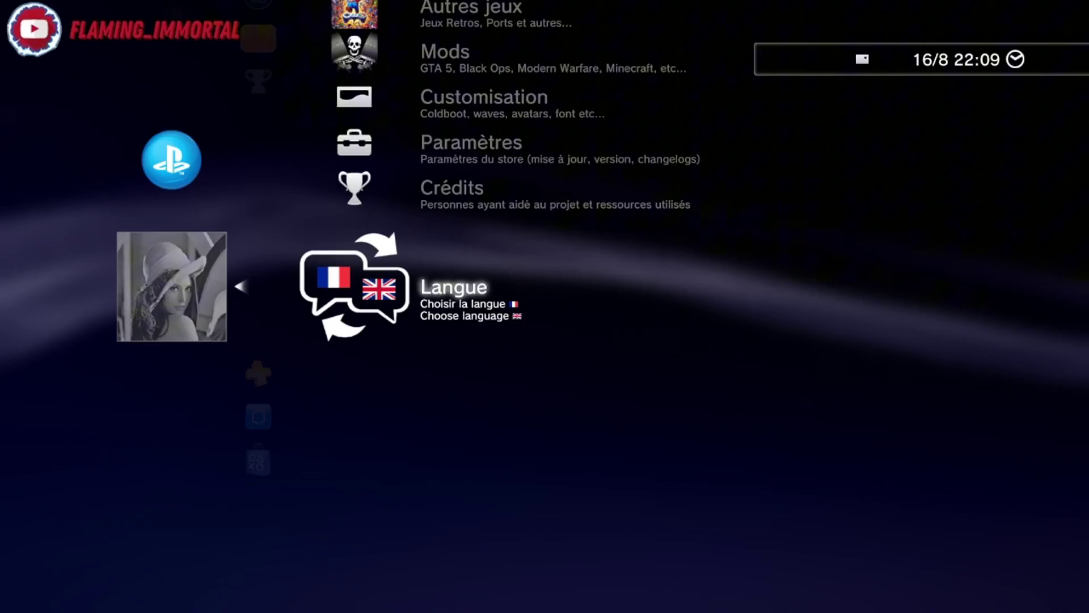
key(Escape)
key(Left)
key(Left)
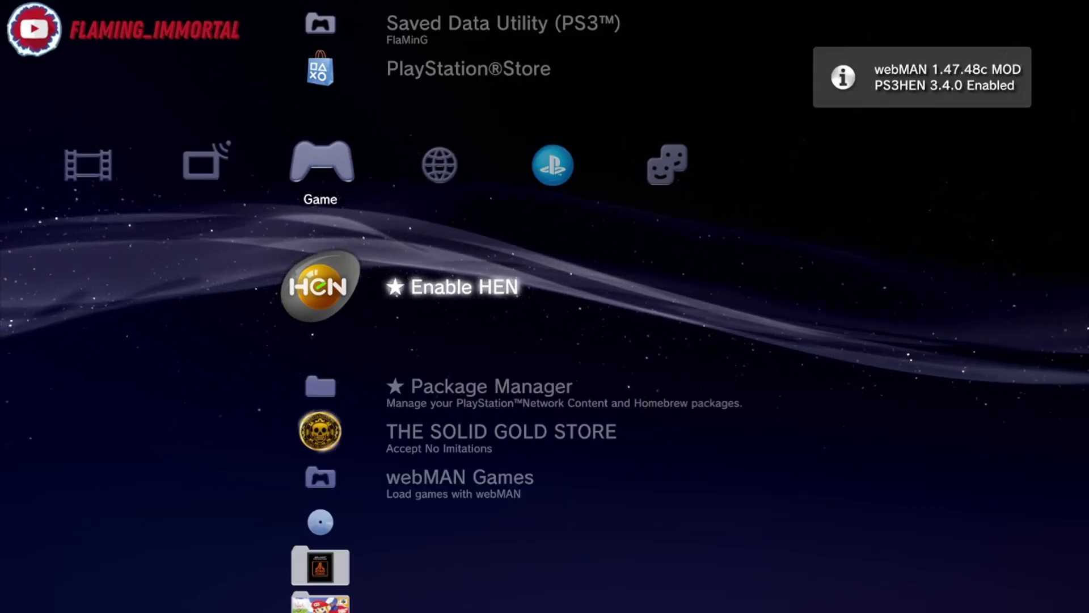
- Launch ZeyFox Store from the PlayStation Network column
key(Right)
key(Down)
key(Down)
key(Left)
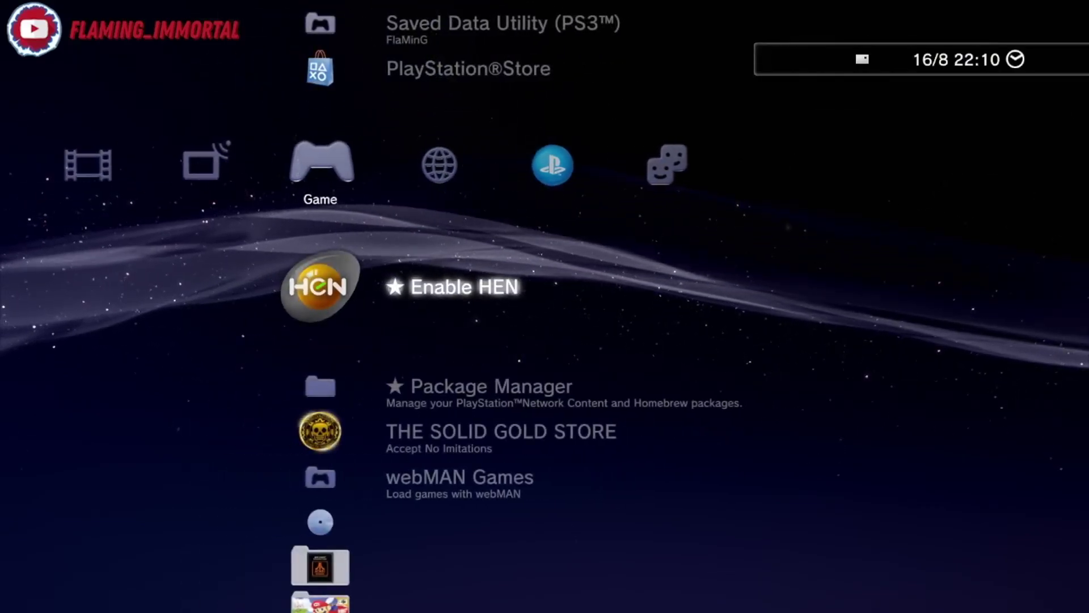
key(Down)
key(Right)
key(Right)
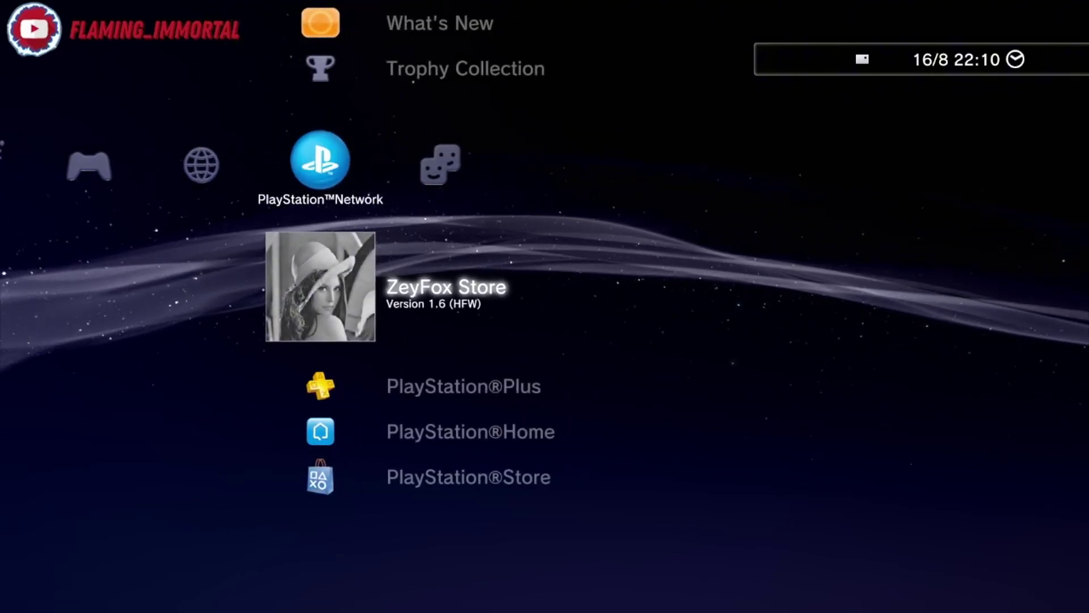
key(Return)
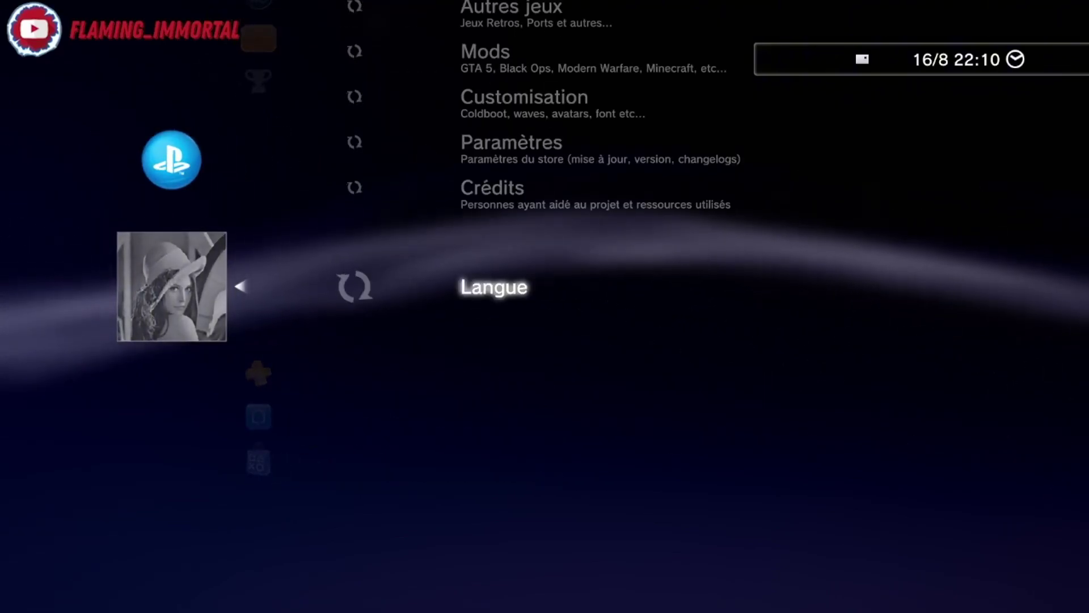
- Set the store's Langue option to English
key(Return)
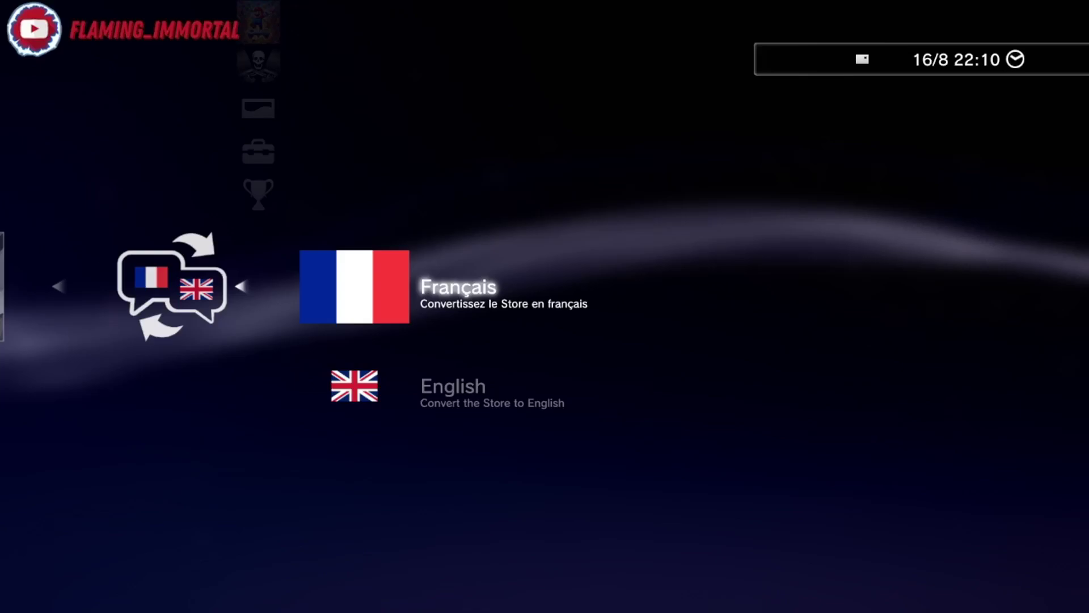
key(Down)
key(Return)
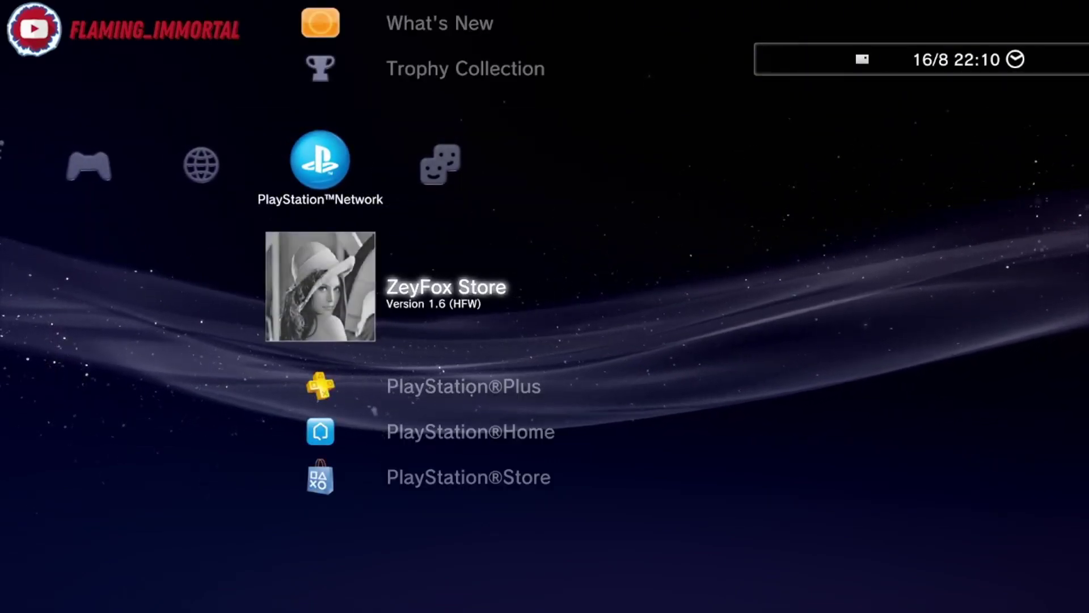
- In ZeyFox Store, browse the Jeux PS3 list, including Licences and Unlock the demos
key(Return)
key(Down)
key(Down)
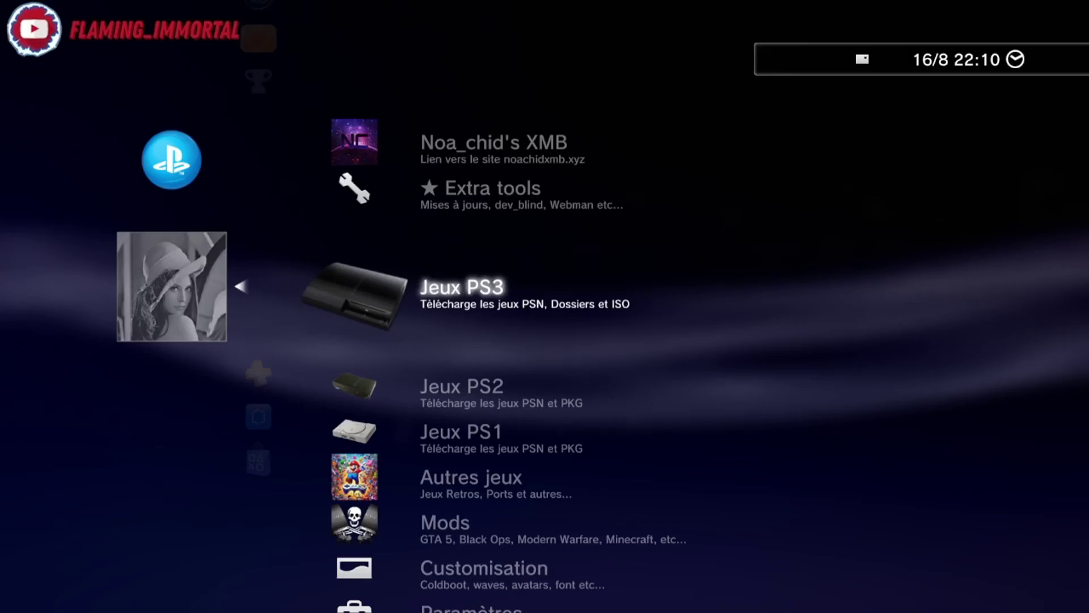
key(Return)
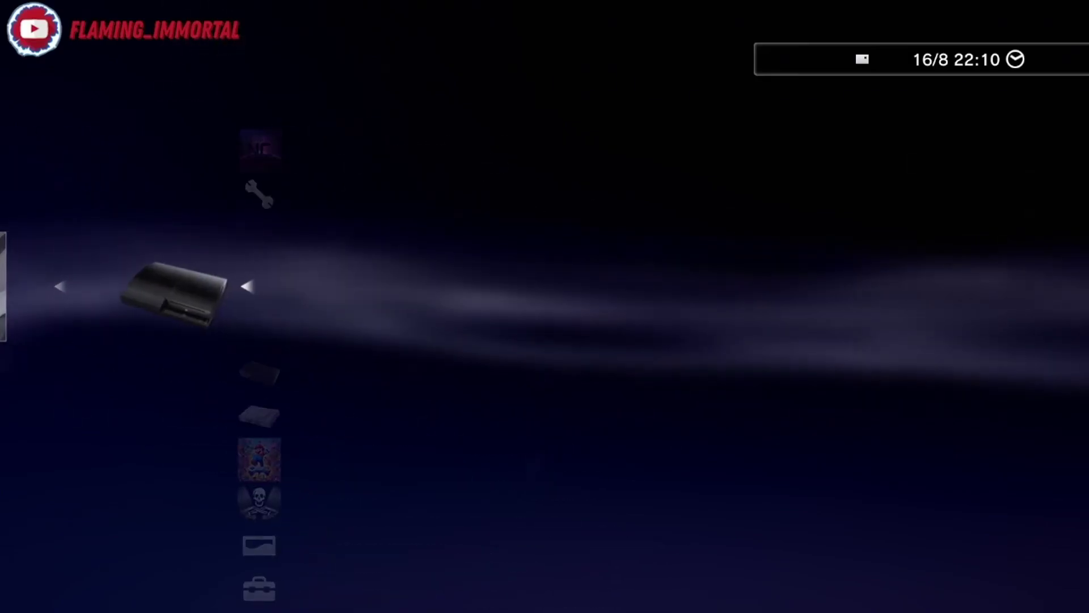
key(Down)
key(Down)
key(Down)
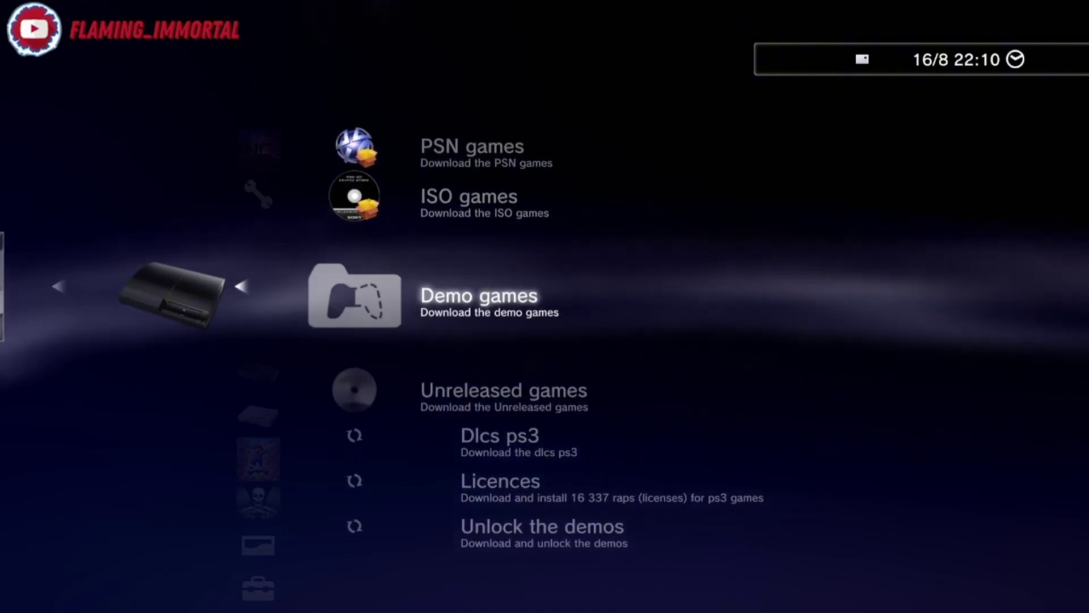
key(Up)
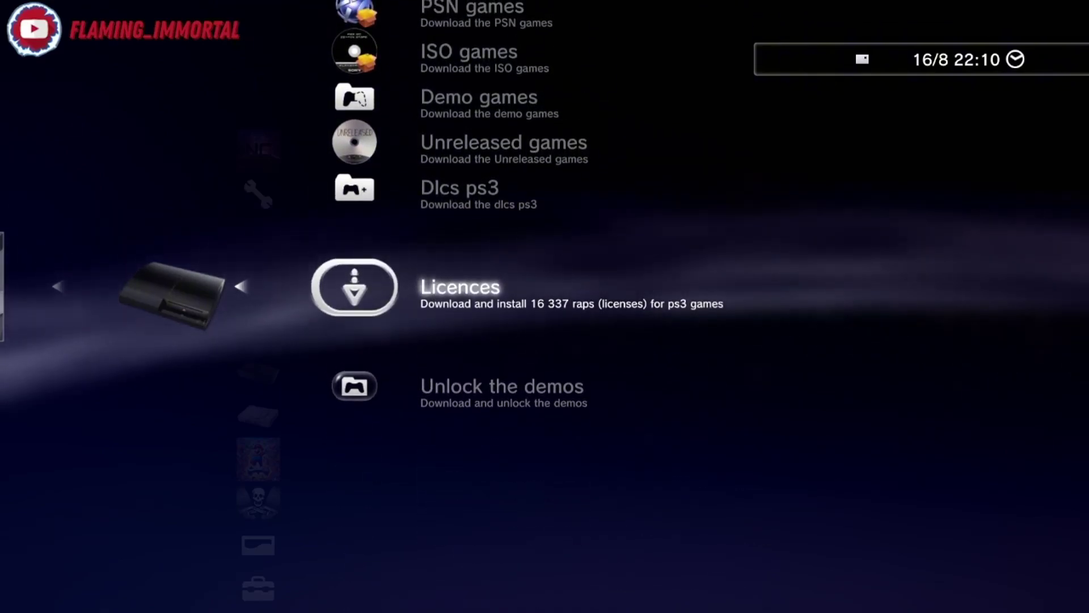
key(Down)
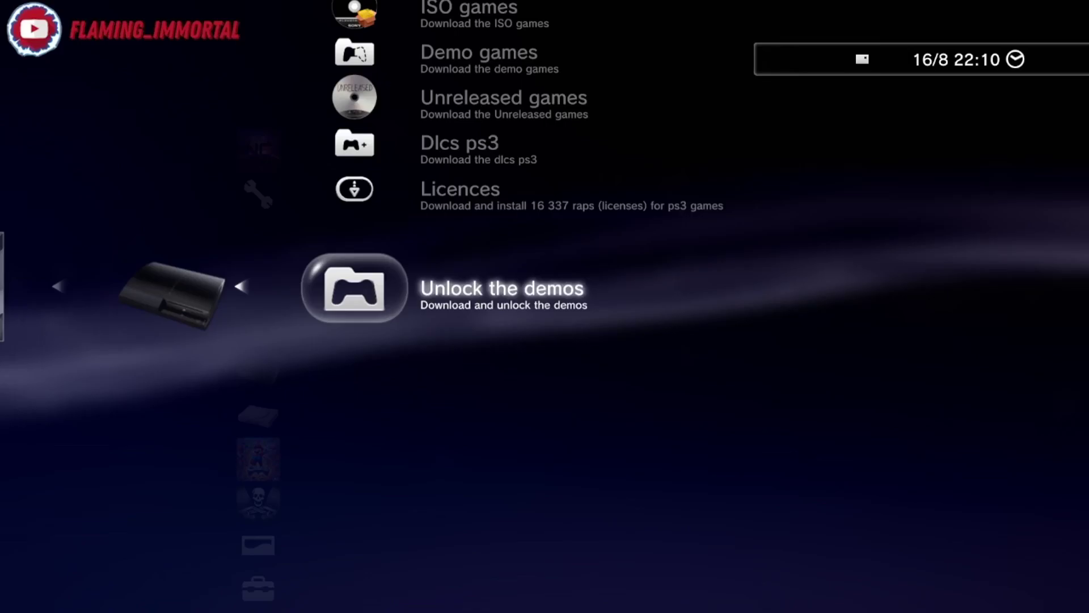
key(Up)
key(Up)
- Look through Jeux PS2, Autres jeux (Retroarch) and Mods, then exit the store to the XMB
key(Right)
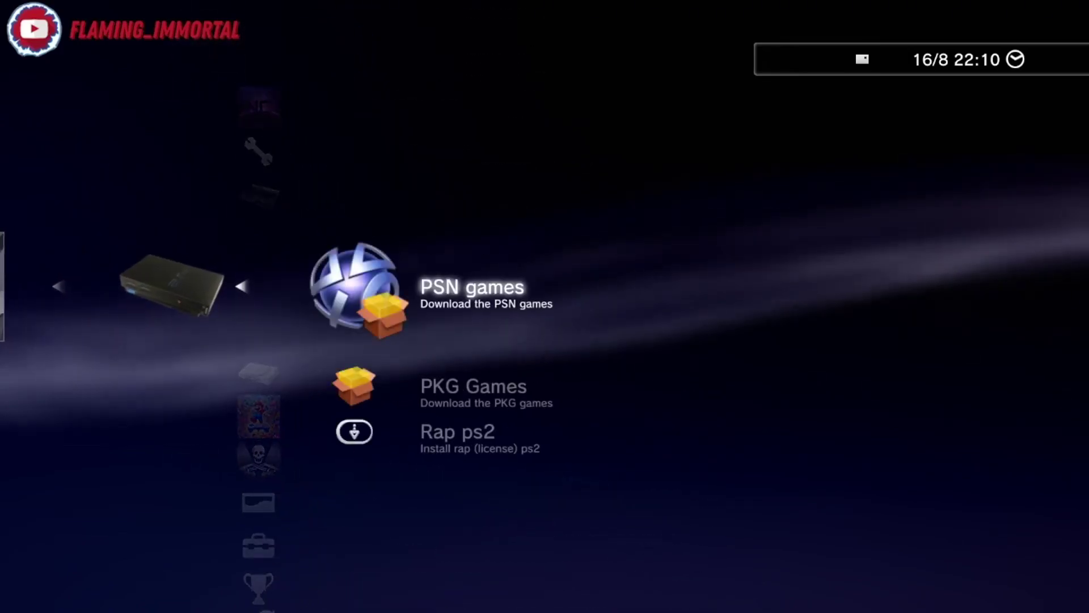
key(Right)
key(Right)
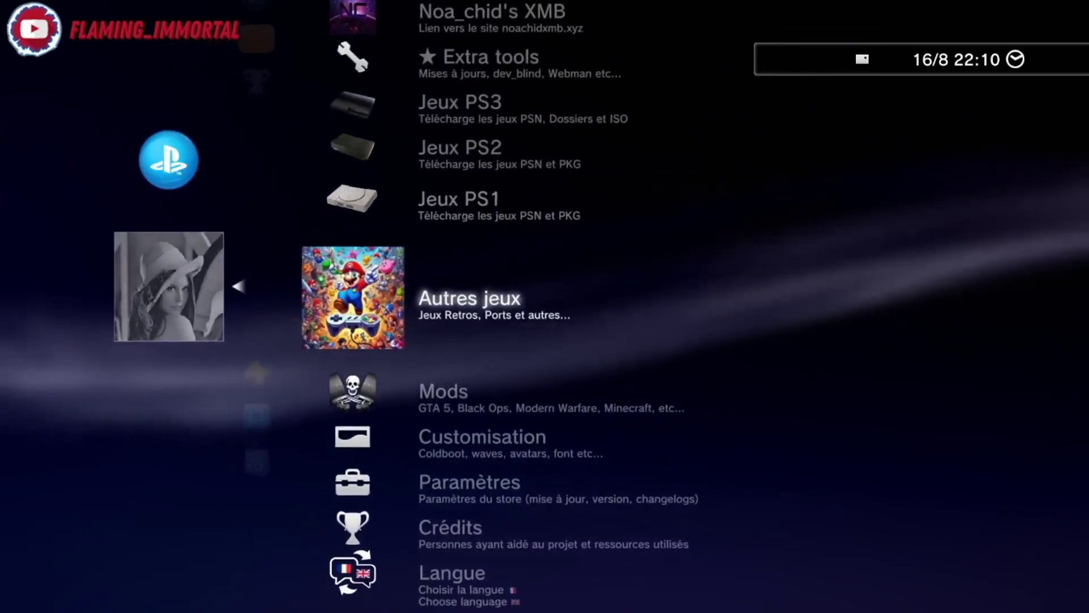
key(Down)
key(Down)
key(Right)
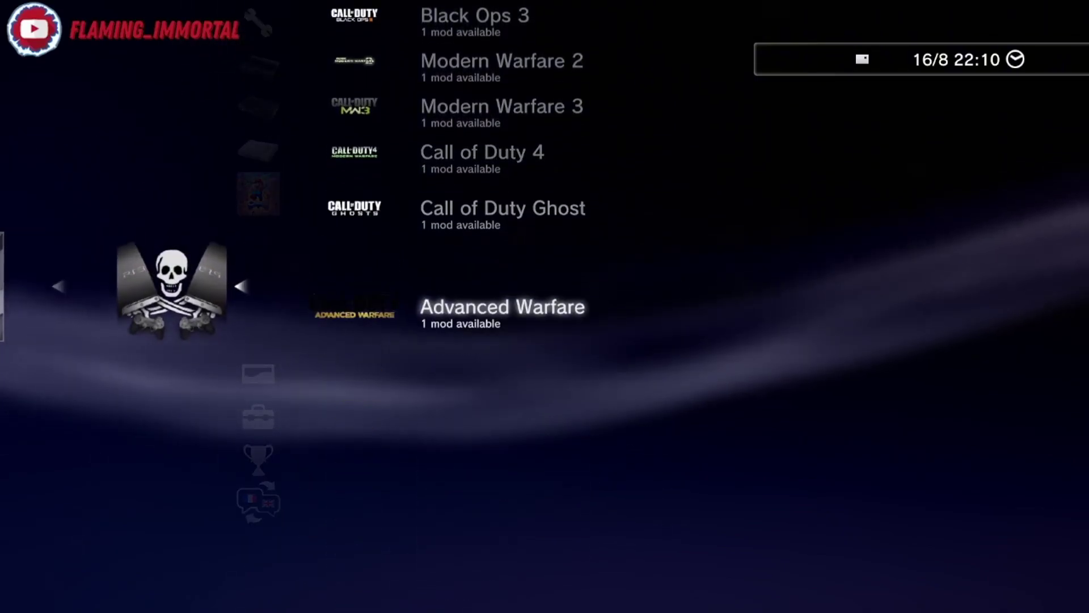
key(Escape)
key(Escape)
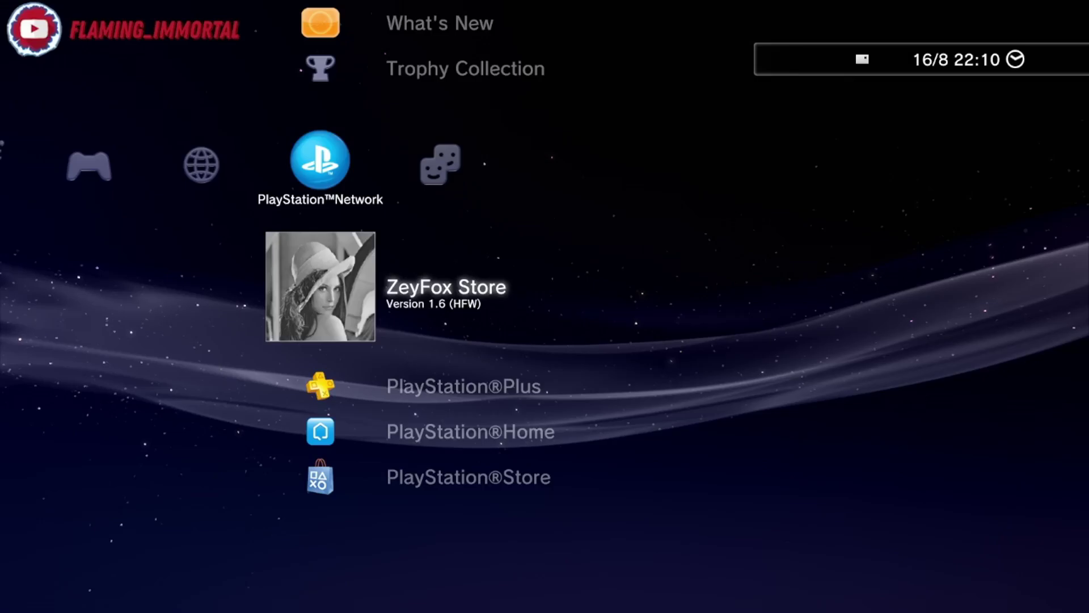
key(Return)
key(Escape)
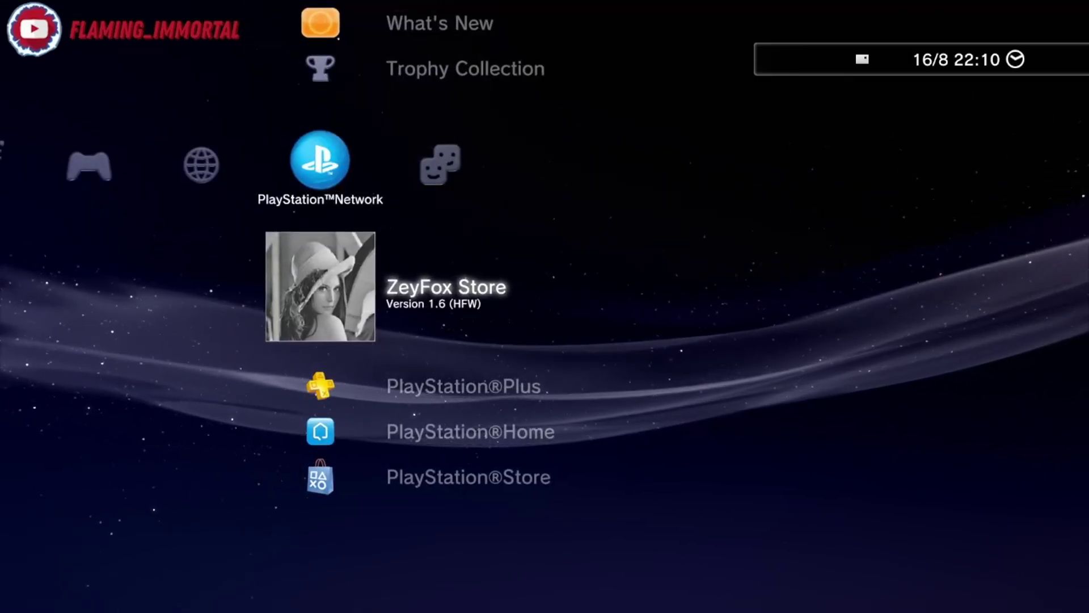
- Reopen ZeyFox Store and view the Paramètres changelogs and the Customisation options
key(Return)
key(Return)
key(Down)
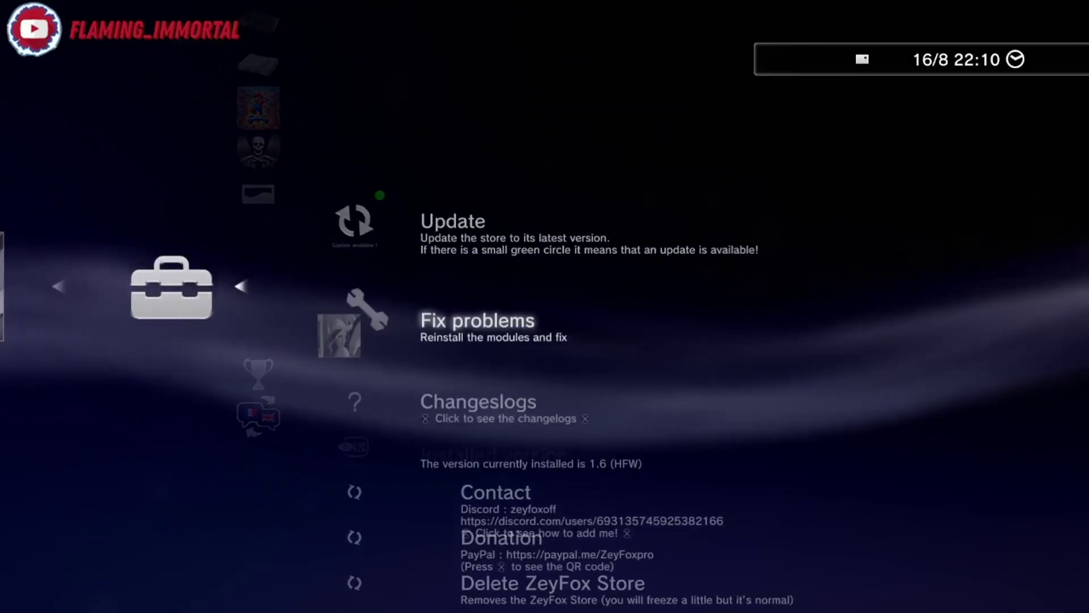
key(Down)
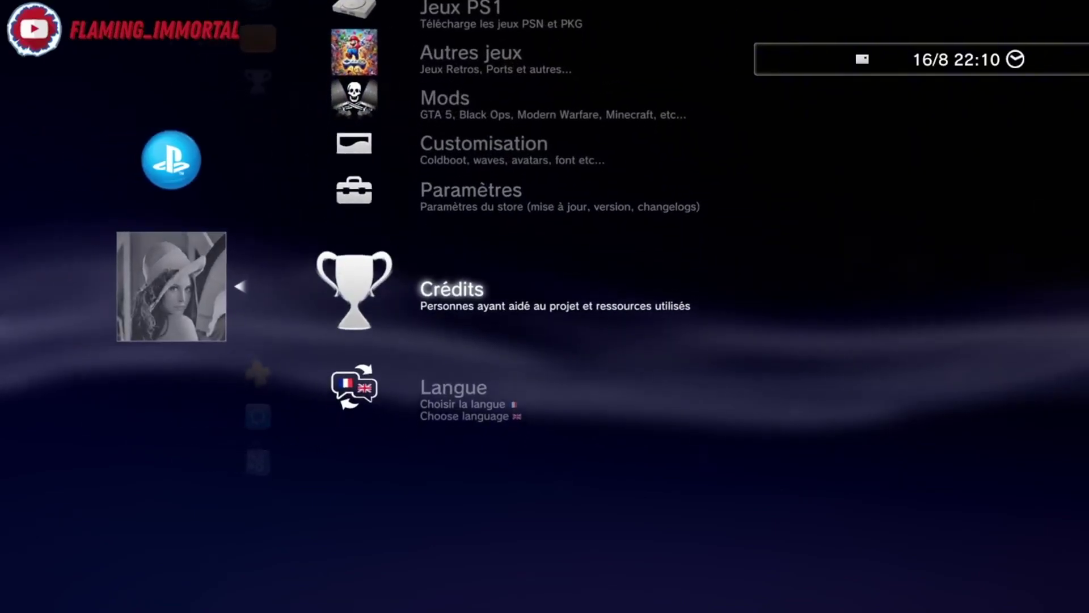
key(Return)
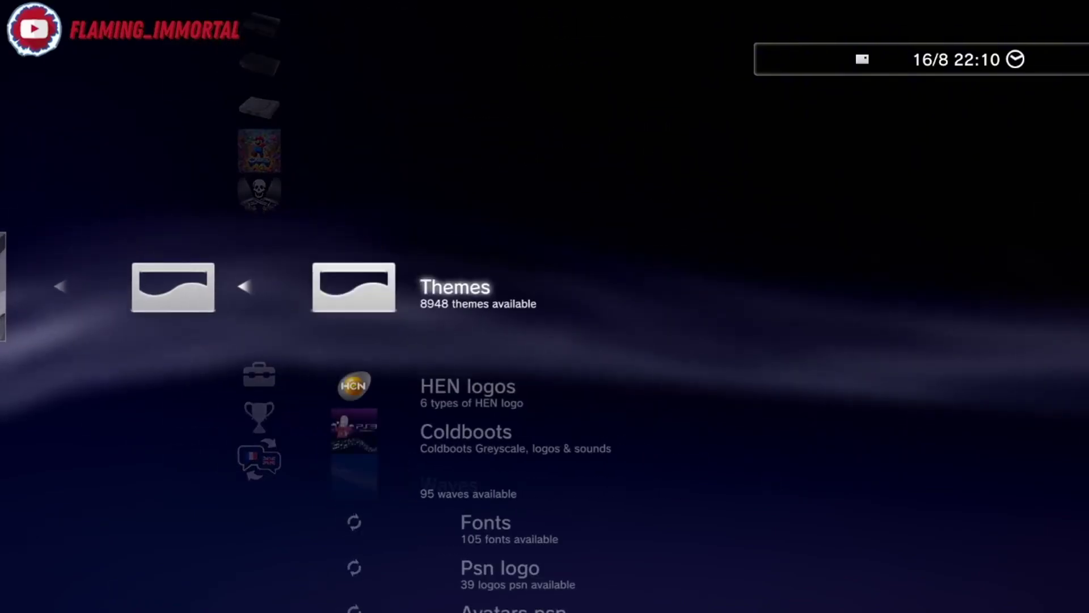
key(Down)
key(Down)
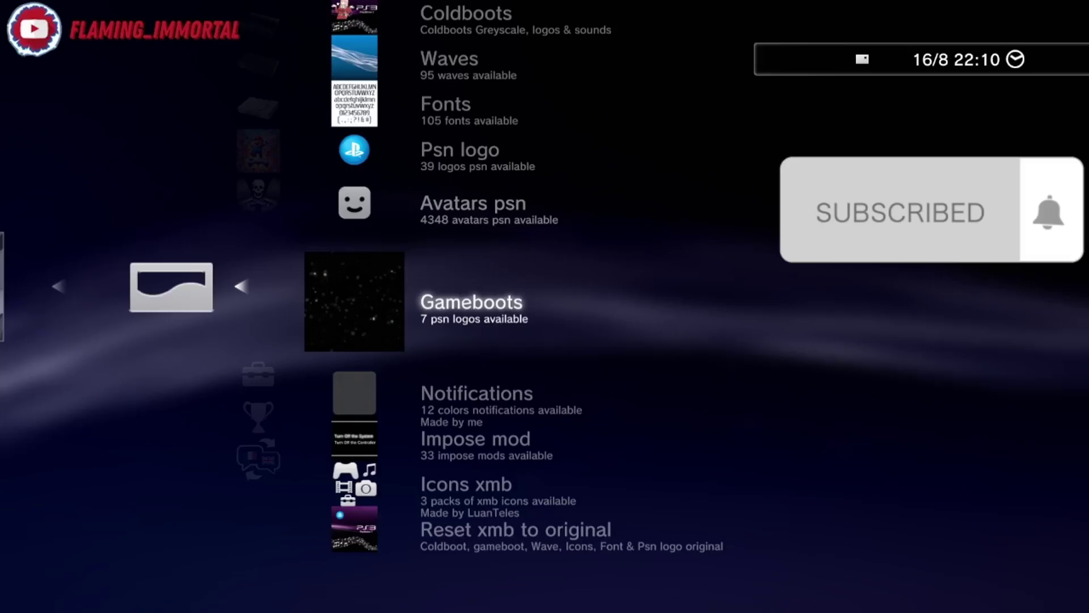
key(Escape)
- Revisit the Mods and Autres jeux categories
key(Up)
key(Return)
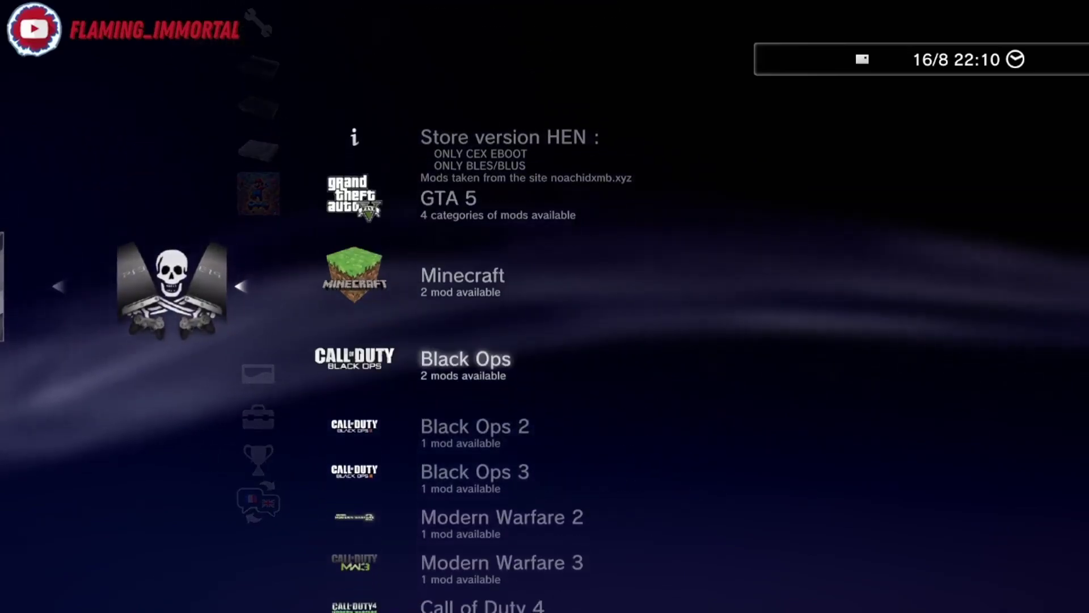
key(Up)
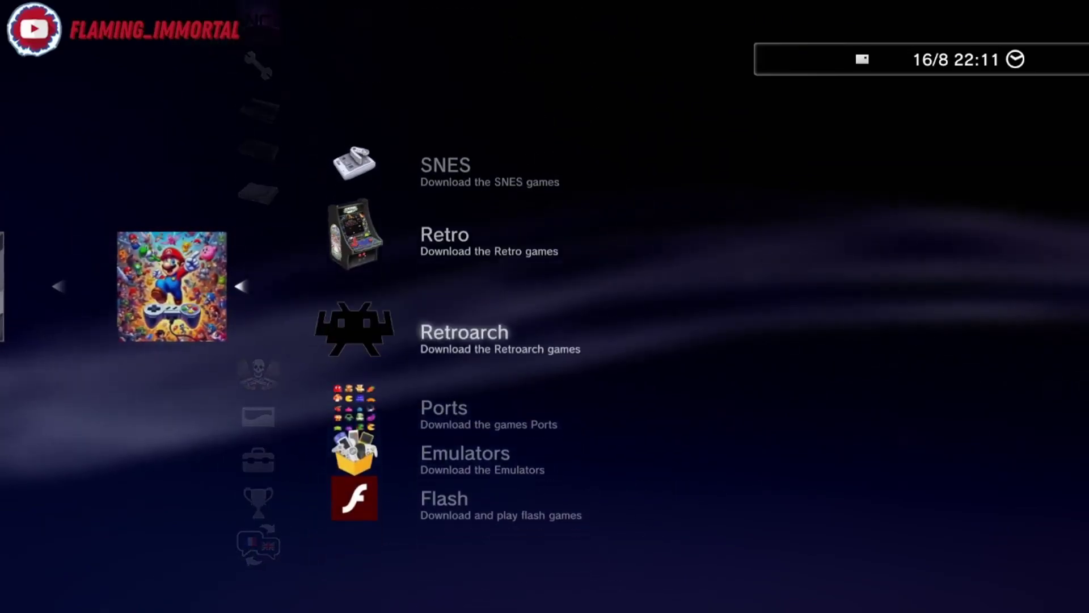
key(Escape)
- Check the Jeux PS1 and Jeux PS2 lists
key(Up)
key(Return)
key(Escape)
key(Up)
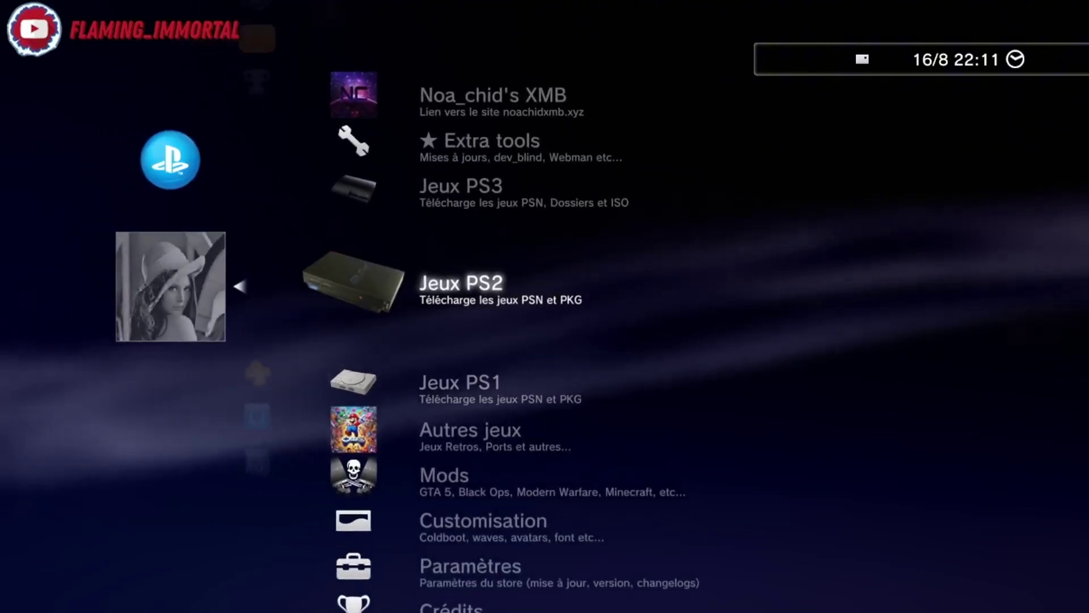
key(Return)
key(Escape)
- Browse the Extra tools list, then return to the store's main category list
key(Up)
key(Up)
key(Return)
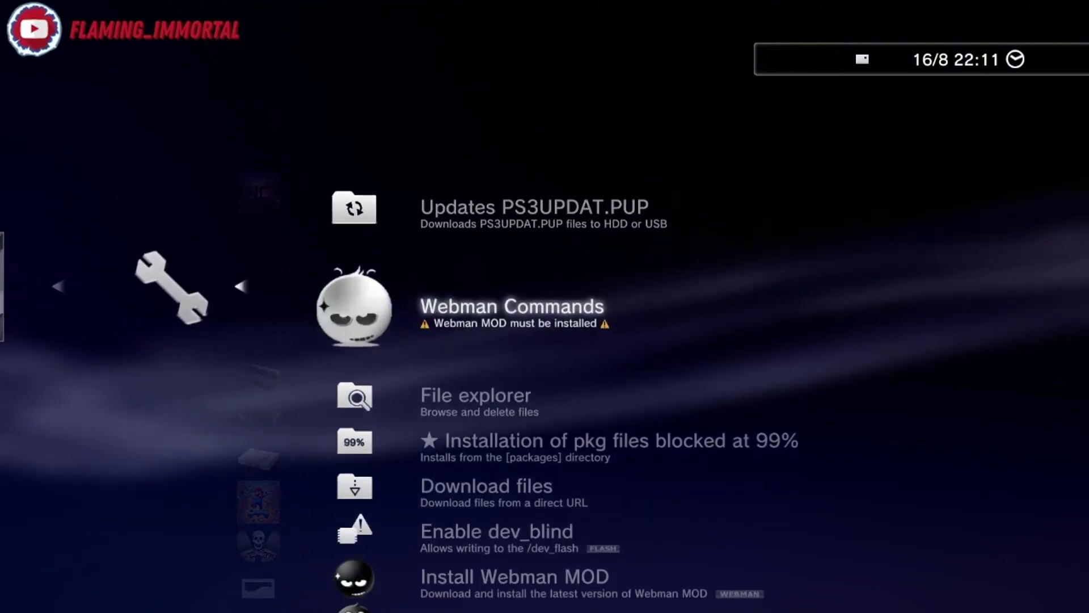
key(Down)
key(Down)
key(Down)
key(Down)
key(Down)
key(Up)
key(Up)
key(Up)
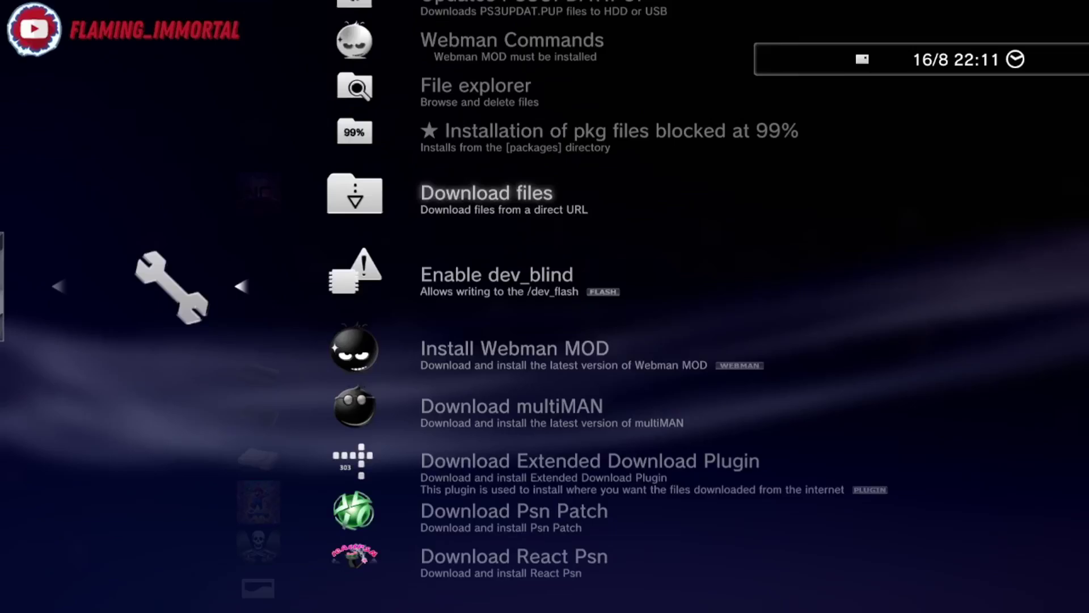
key(Escape)
key(Down)
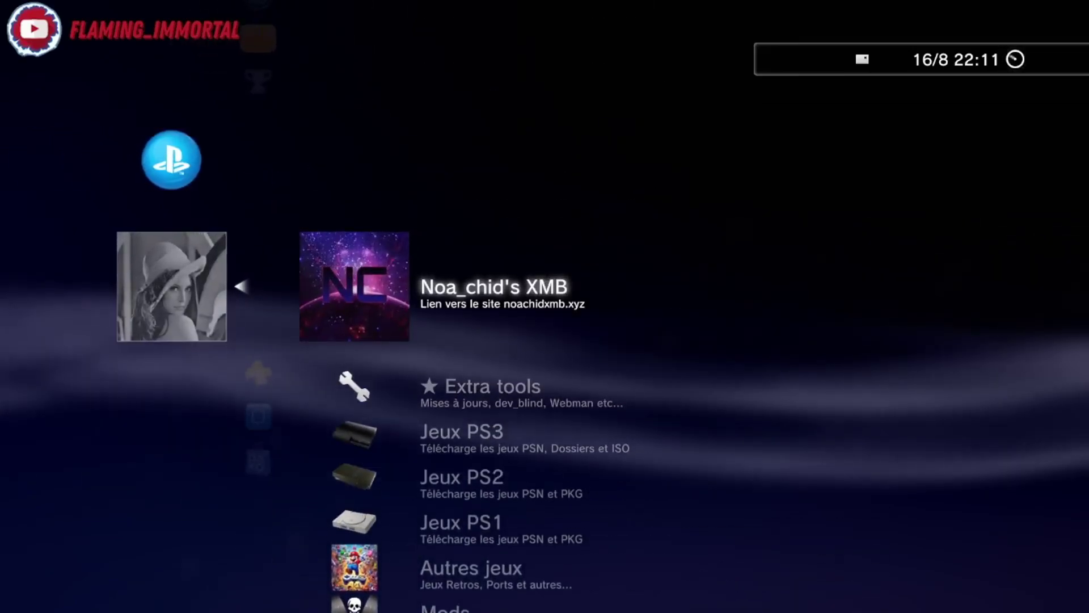